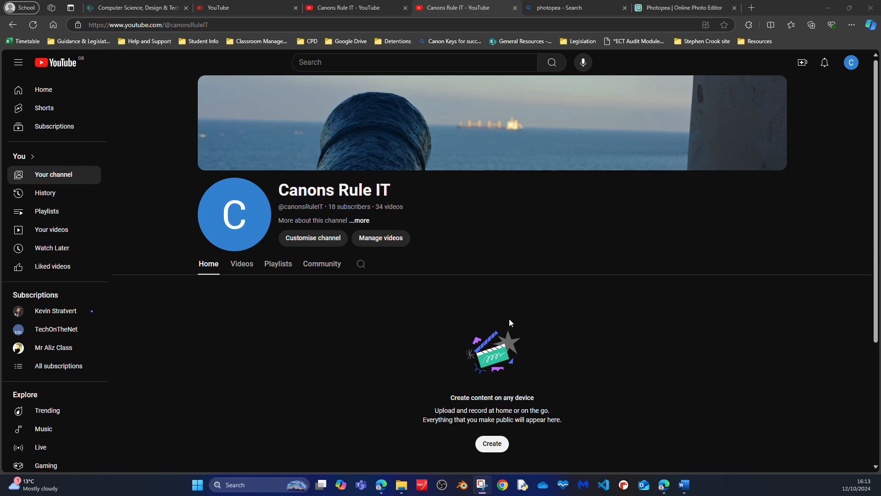
# Step: Switch to Photopea and clear the selection around the kitten in kitten.psd
pyautogui.click(678, 9)
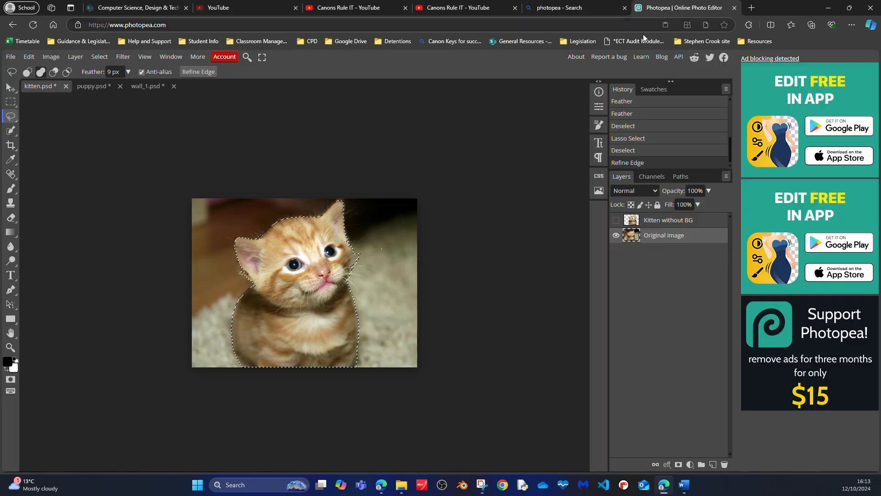
pyautogui.click(337, 147)
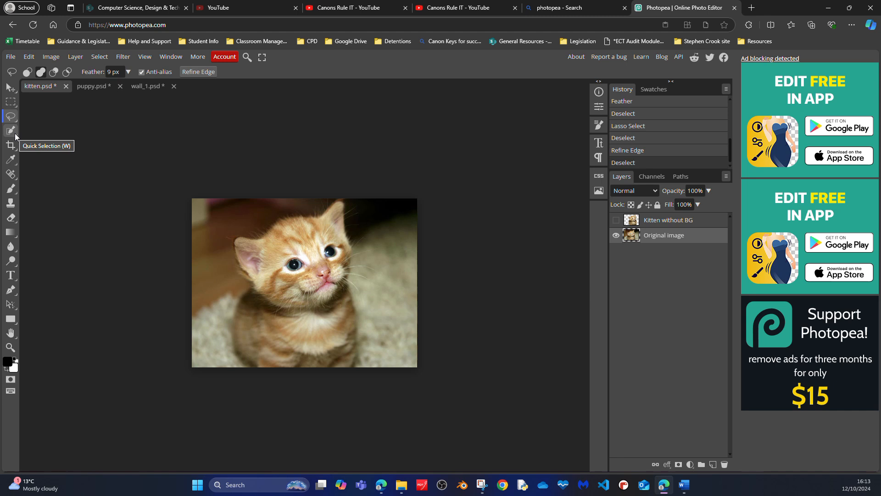
# Step: Open puppy.psd and view its Original image layer with Layer 2 hidden
pyautogui.click(93, 86)
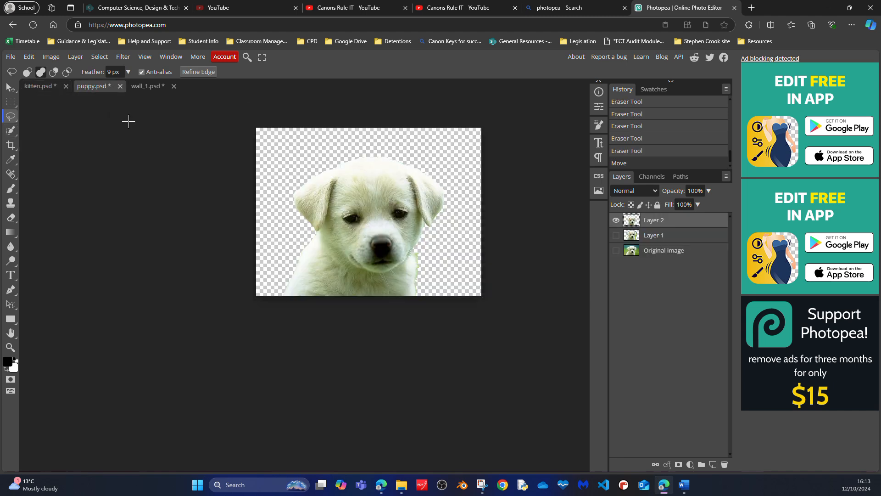
pyautogui.click(616, 250)
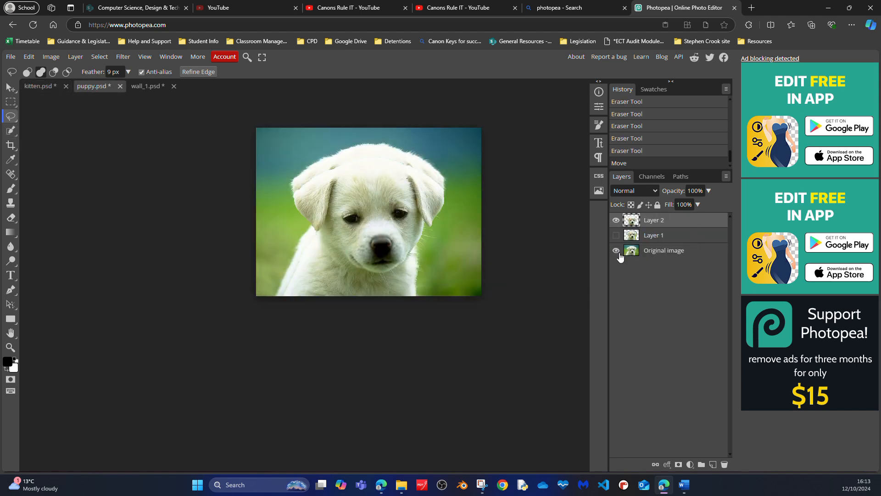
pyautogui.click(616, 219)
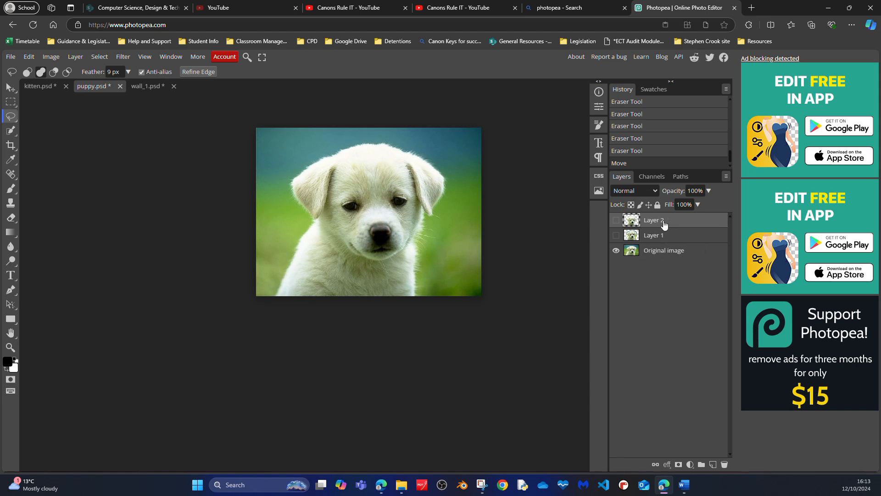
# Step: Leave only Layer 2 visible in puppy.psd and delete Layer 1
pyautogui.click(683, 238)
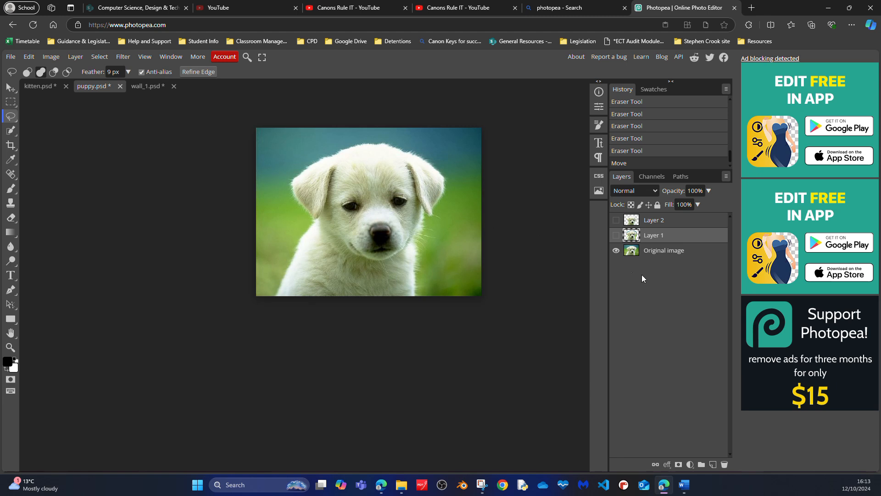
pyautogui.click(616, 250)
pyautogui.click(616, 235)
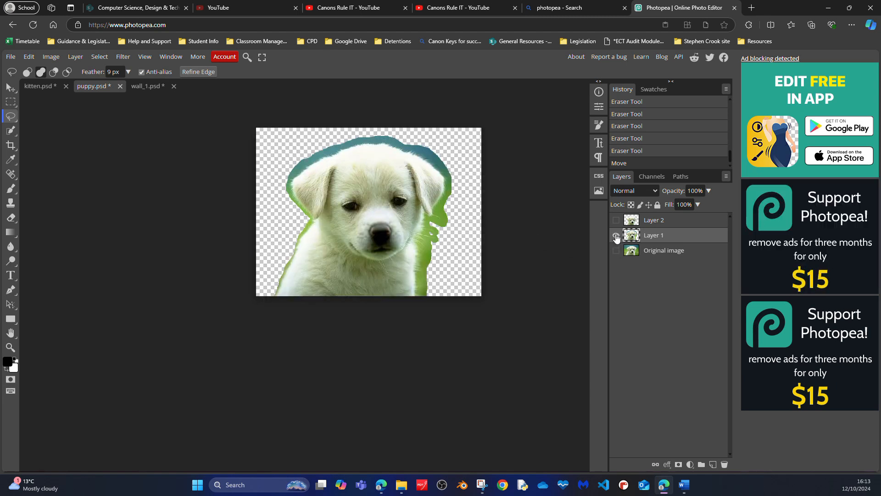
pyautogui.click(615, 221)
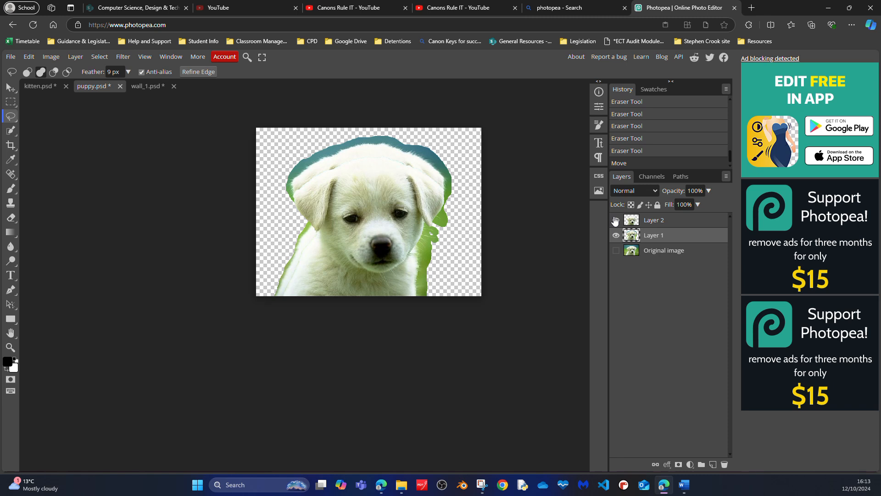
pyautogui.click(616, 236)
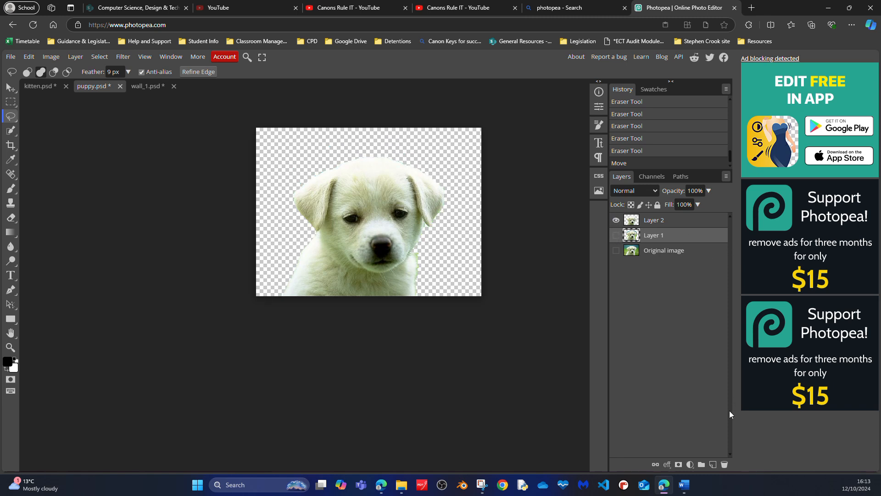
pyautogui.click(726, 464)
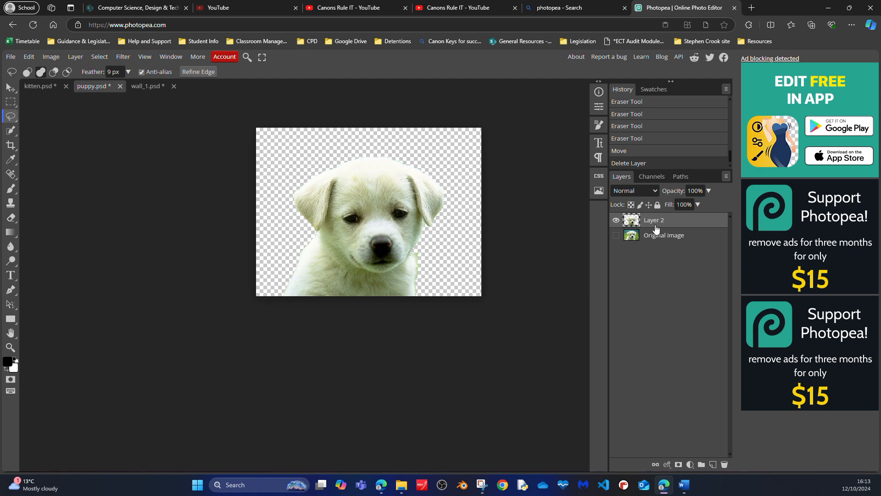
# Step: Select the Original image layer in puppy.psd and return to kitten.psd with the Move tool active
pyautogui.click(679, 238)
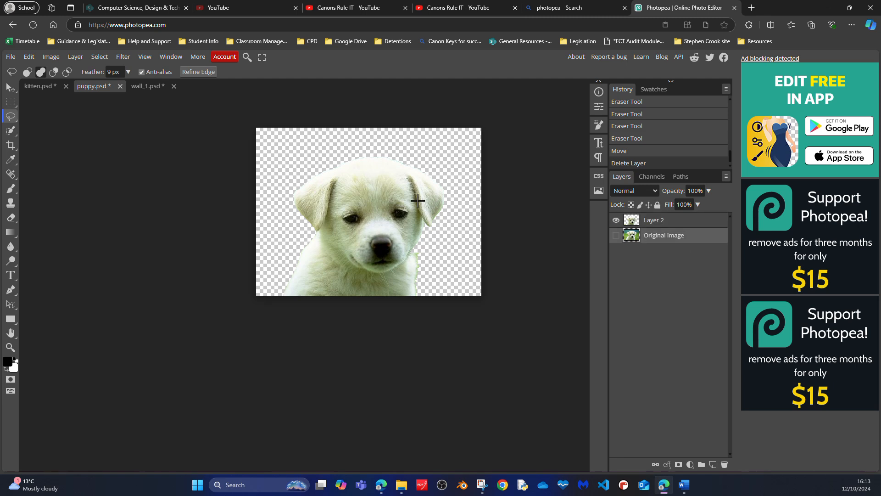
pyautogui.click(43, 86)
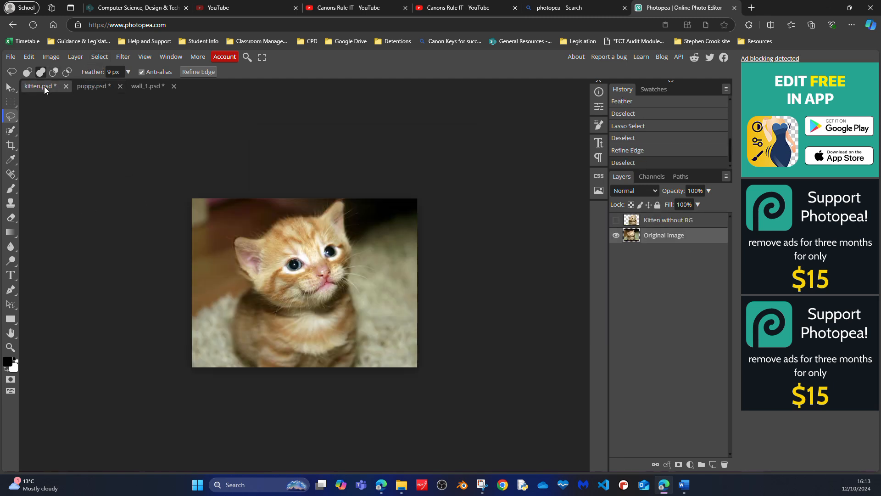
pyautogui.click(11, 89)
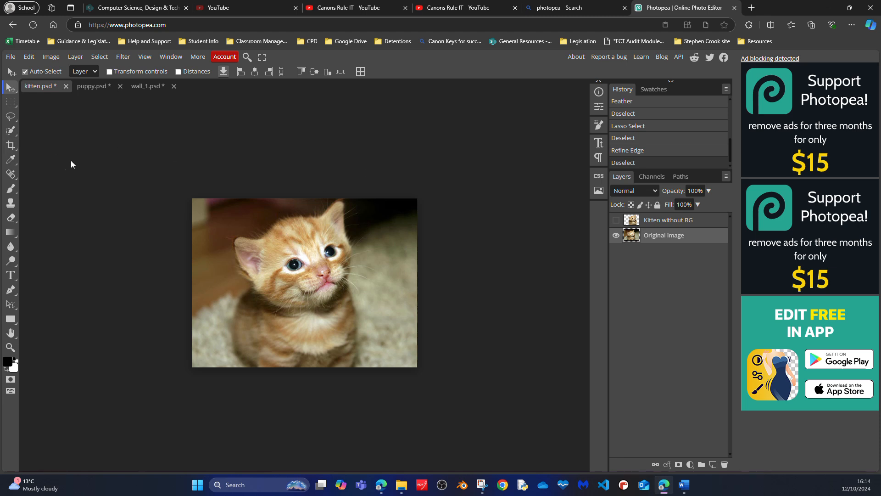
# Step: Try outlining the kitten's left side with the Polygonal Lasso Select tool and undo that selection
pyautogui.click(12, 119)
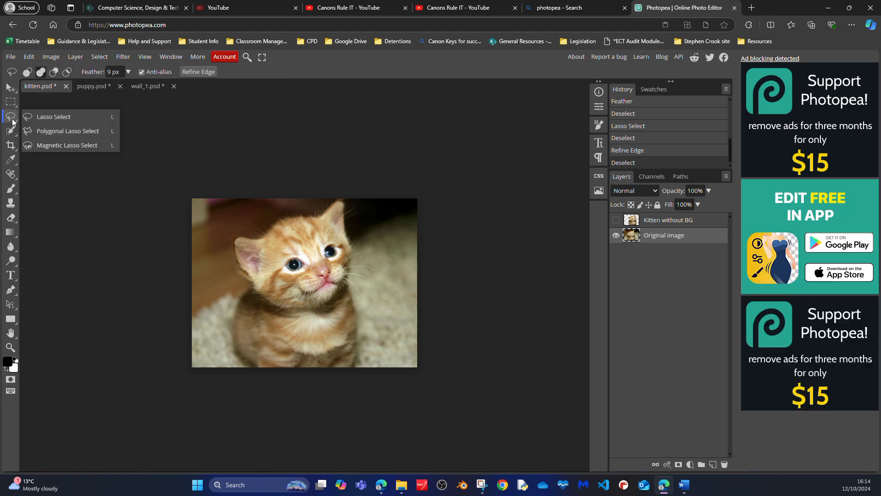
pyautogui.click(65, 133)
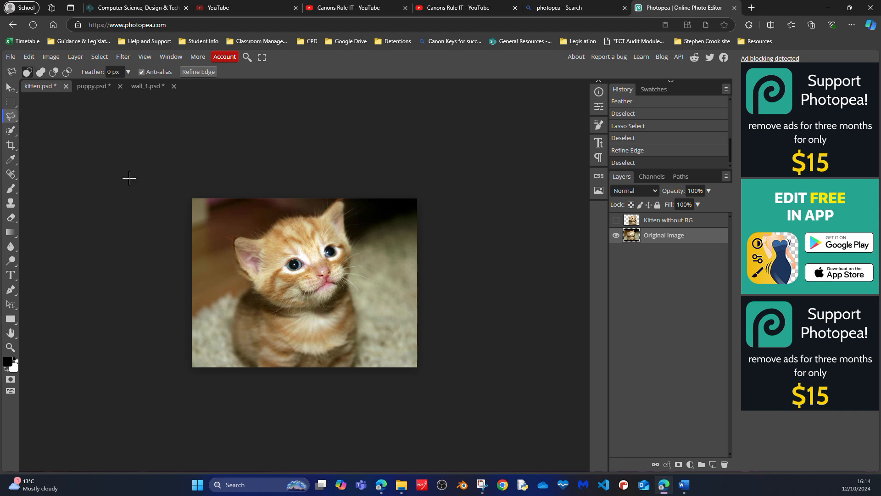
pyautogui.click(246, 365)
pyautogui.click(231, 323)
pyautogui.click(231, 309)
pyautogui.click(246, 285)
pyautogui.doubleClick(227, 238)
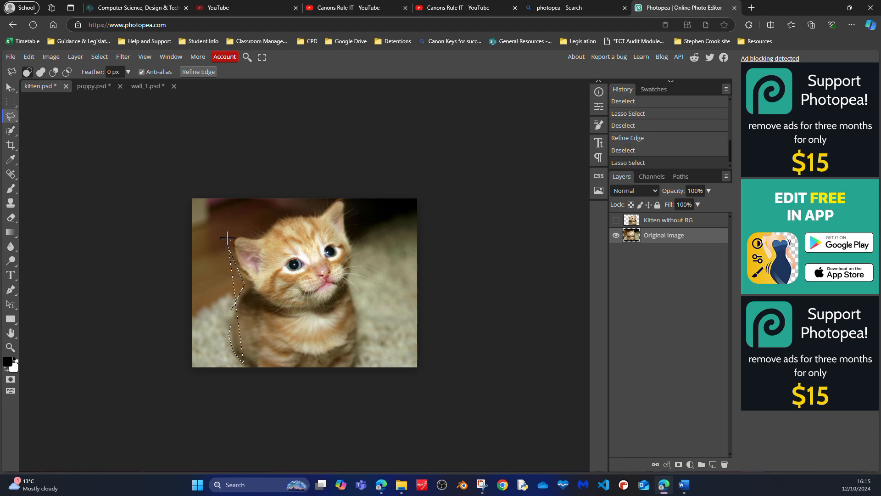
pyautogui.hotkey('ctrl', 'z')
# Step: Try tracing the kitten's outline with the Magnetic Lasso Select tool and cancel the trace
pyautogui.rightClick(11, 116)
pyautogui.click(46, 117)
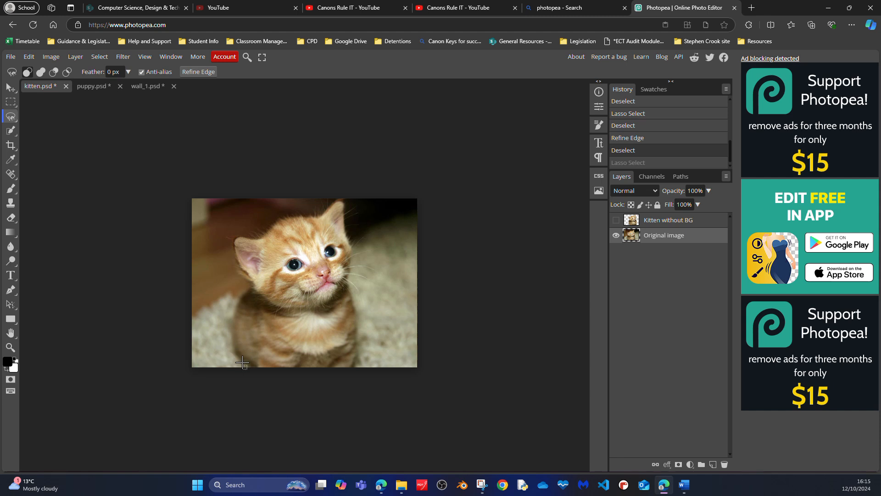
pyautogui.moveTo(244, 362)
pyautogui.mouseDown()
pyautogui.moveTo(227, 346)
pyautogui.moveTo(236, 299)
pyautogui.moveTo(250, 282)
pyautogui.moveTo(231, 252)
pyautogui.moveTo(234, 234)
pyautogui.moveTo(357, 207)
pyautogui.moveTo(403, 217)
pyautogui.moveTo(395, 253)
pyautogui.mouseUp()
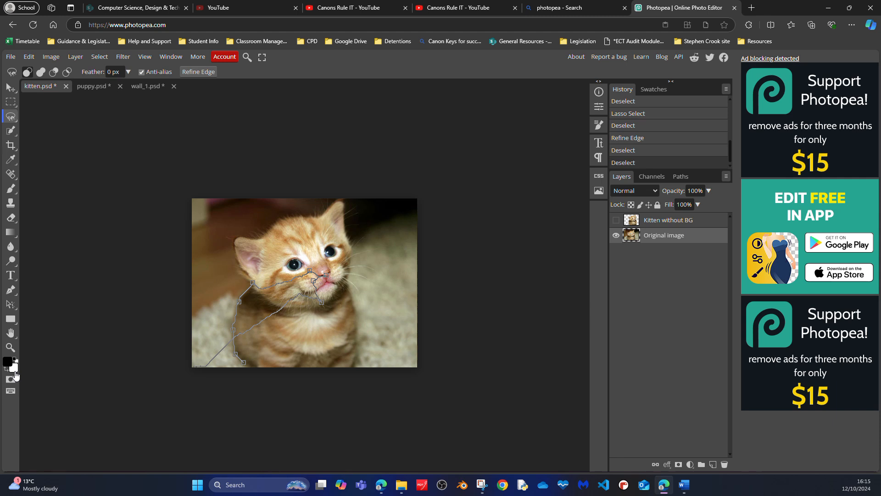
pyautogui.press('Escape')
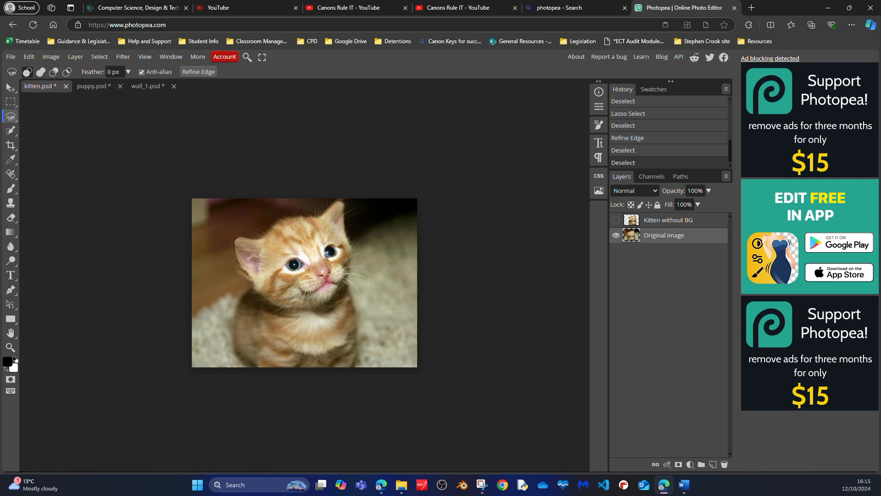
# Step: Select the kitten's head, body and ears with the Quick Selection tool on the Original image layer
pyautogui.click(12, 133)
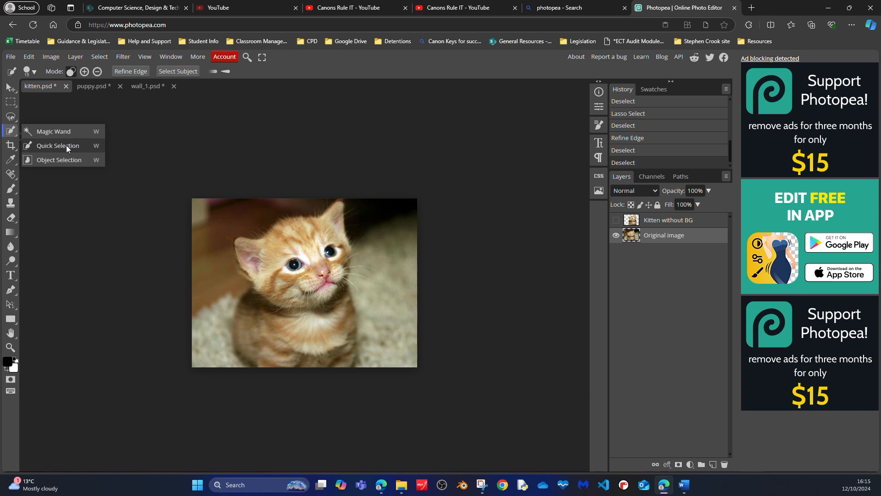
pyautogui.click(66, 145)
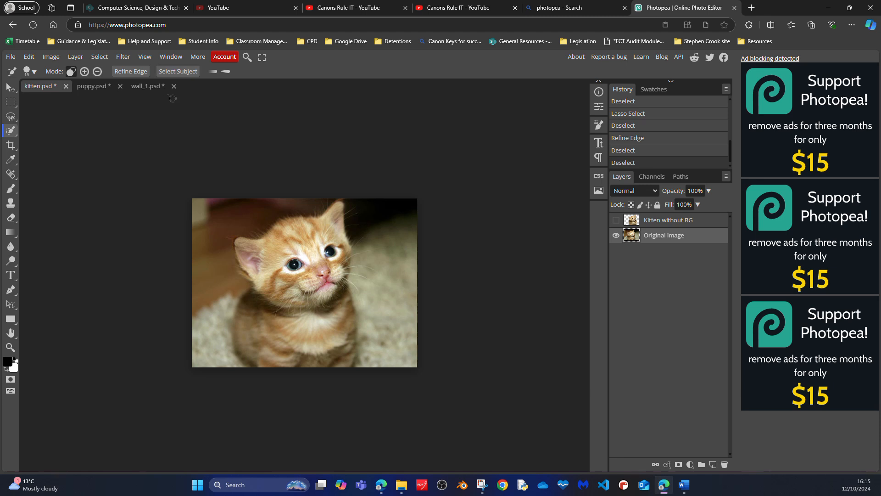
pyautogui.moveTo(273, 237)
pyautogui.mouseDown()
pyautogui.moveTo(324, 229)
pyautogui.moveTo(269, 250)
pyautogui.moveTo(265, 300)
pyautogui.moveTo(261, 287)
pyautogui.moveTo(325, 318)
pyautogui.moveTo(284, 312)
pyautogui.mouseUp()
pyautogui.click(335, 212)
pyautogui.click(254, 254)
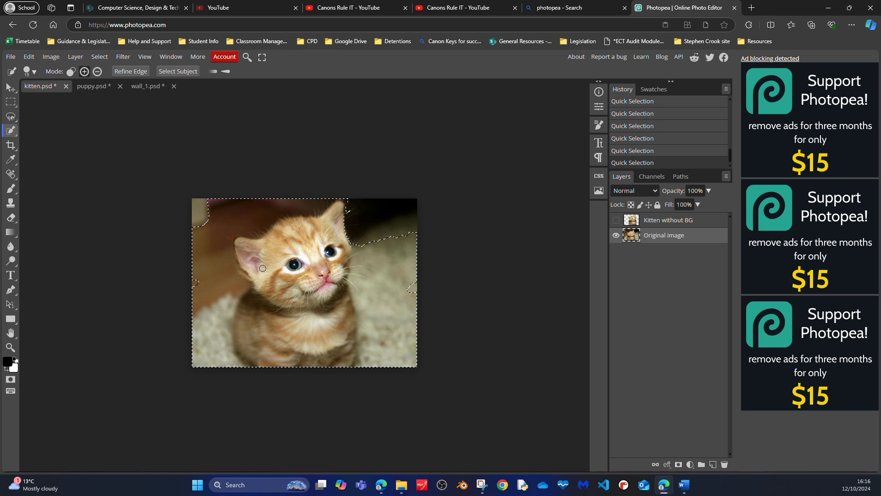
# Step: Subtract the dark background and the carpet on both sides of the kitten from the quick selection
pyautogui.click(97, 72)
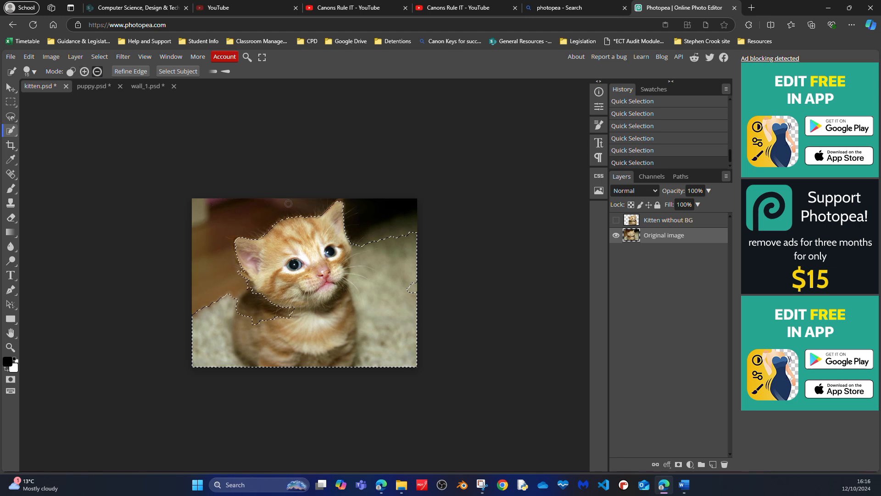
pyautogui.click(208, 310)
pyautogui.click(394, 317)
pyautogui.click(396, 243)
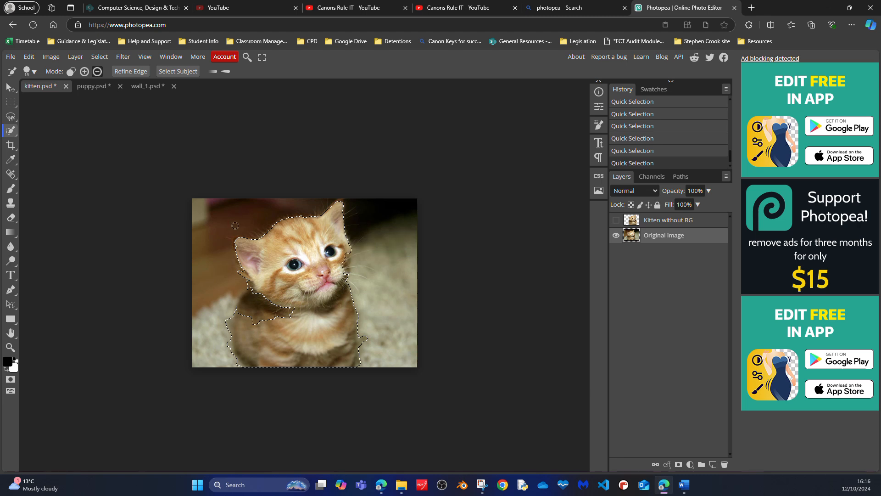
# Step: Add the missing fur below the kitten's head and on its cheek, and subtract the carpet beside its left side
pyautogui.click(84, 72)
pyautogui.click(271, 303)
pyautogui.click(346, 271)
pyautogui.click(96, 72)
pyautogui.click(235, 295)
pyautogui.click(227, 321)
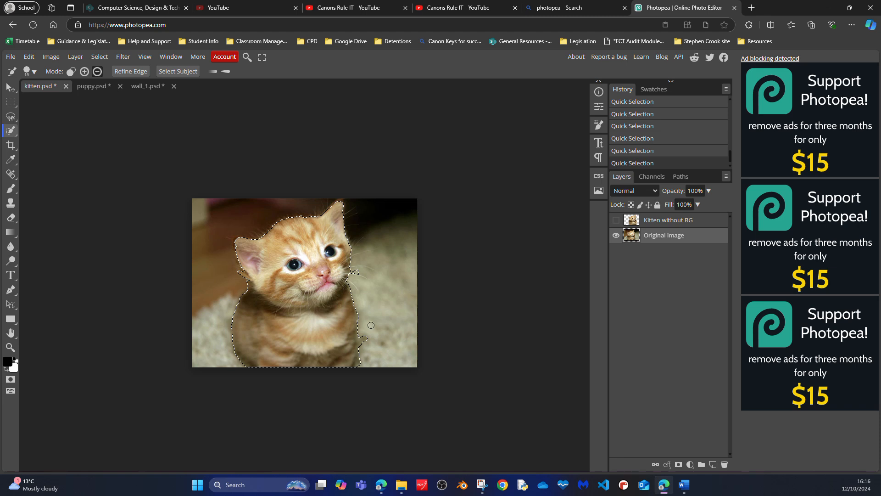
# Step: Refine the selection along the kitten's lower right side by subtracting stray carpet and adding back missing fur
pyautogui.click(362, 343)
pyautogui.click(83, 72)
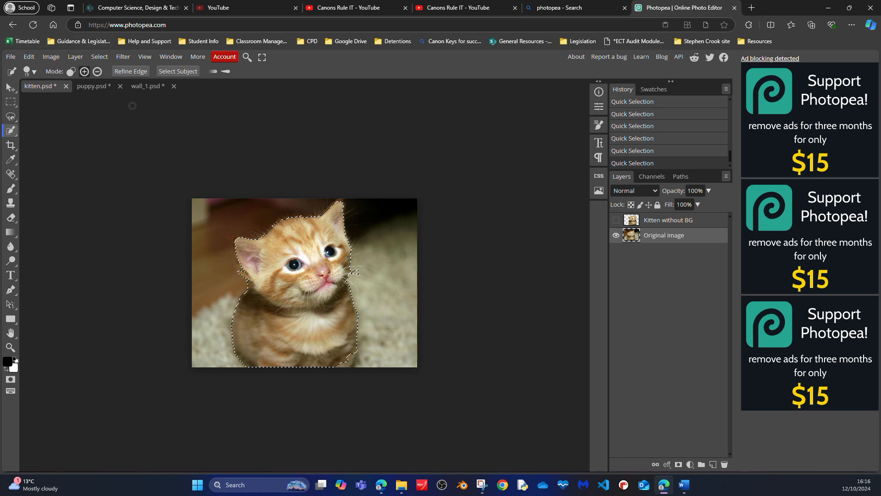
pyautogui.click(352, 352)
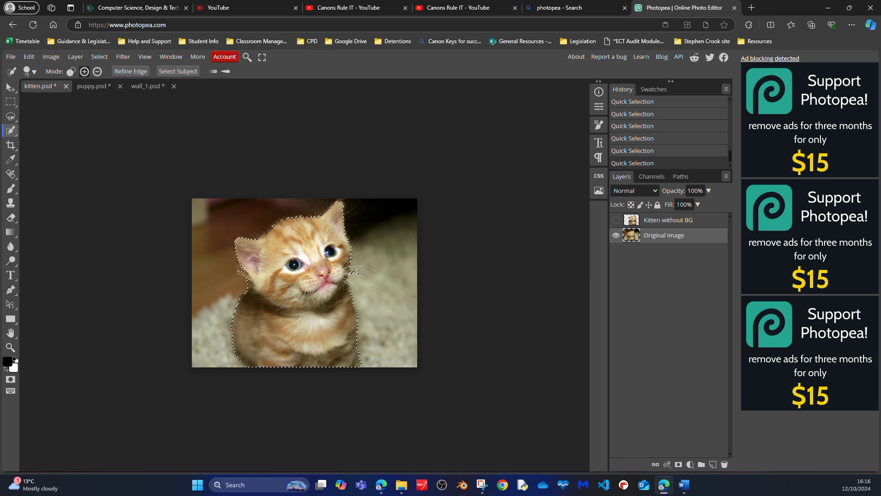
pyautogui.click(99, 73)
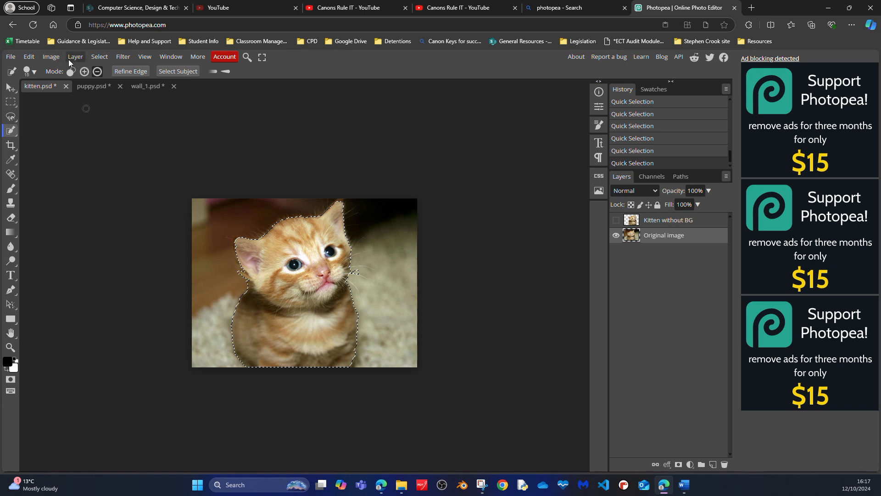
pyautogui.click(84, 71)
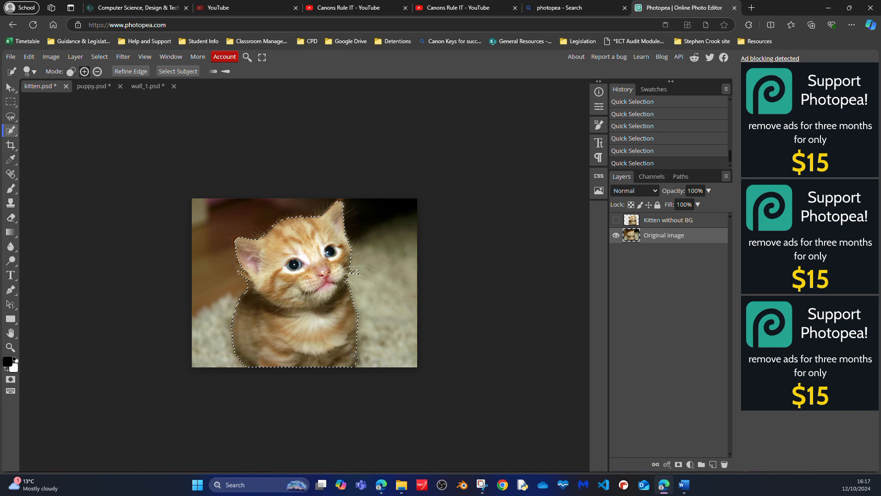
pyautogui.click(96, 72)
pyautogui.click(95, 70)
pyautogui.moveTo(360, 319); pyautogui.dragTo(361, 323)
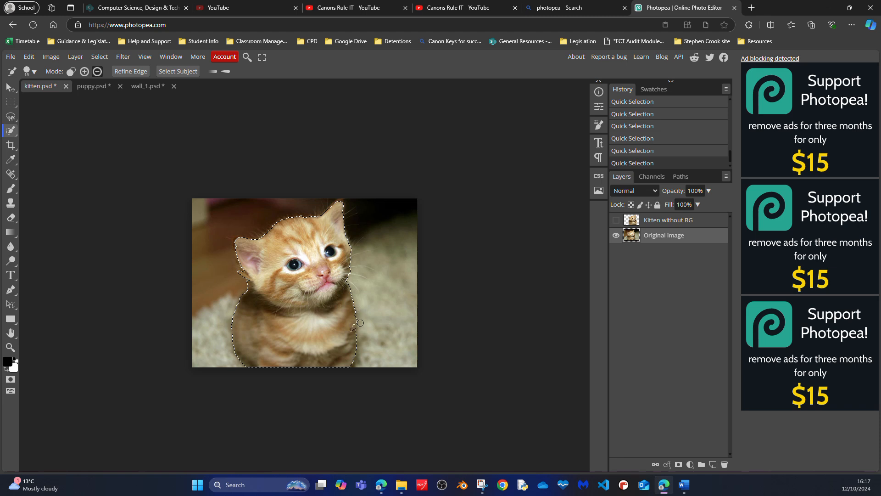
pyautogui.click(84, 72)
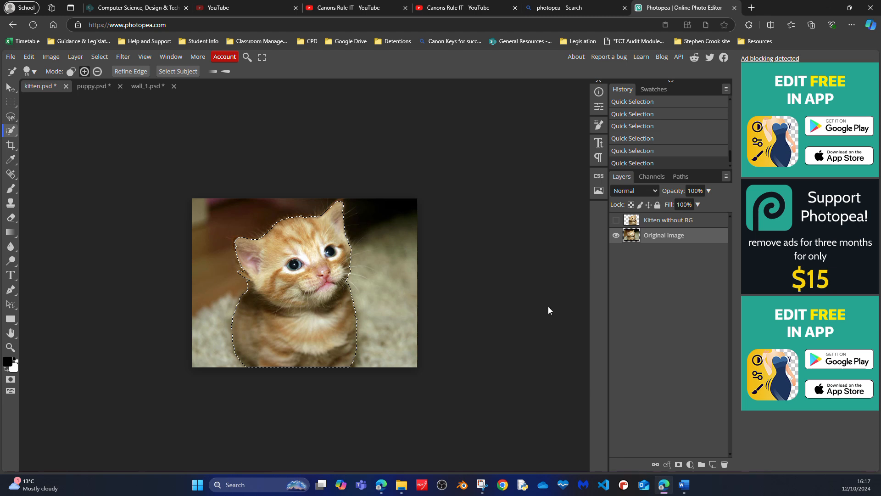
# Step: Try pasting the selected kitten onto a new layer, check it with the Original image layer hidden, and undo the paste
pyautogui.hotkey('ctrl', 'v')
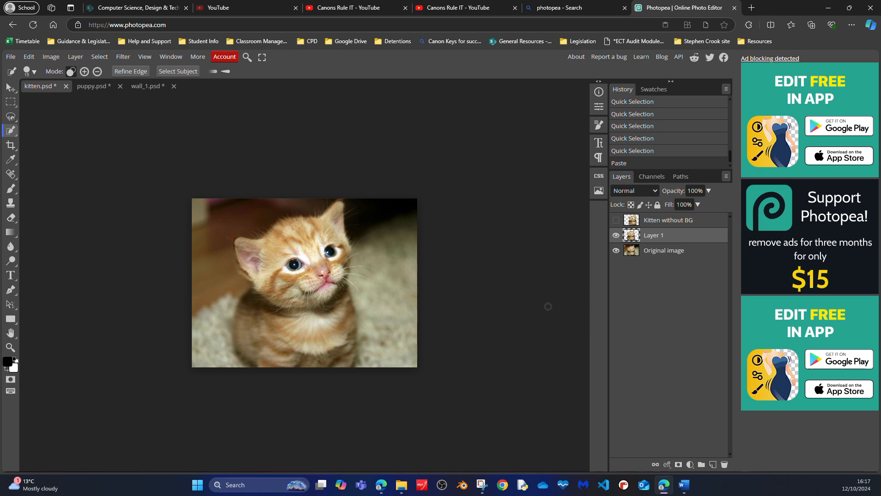
pyautogui.click(616, 250)
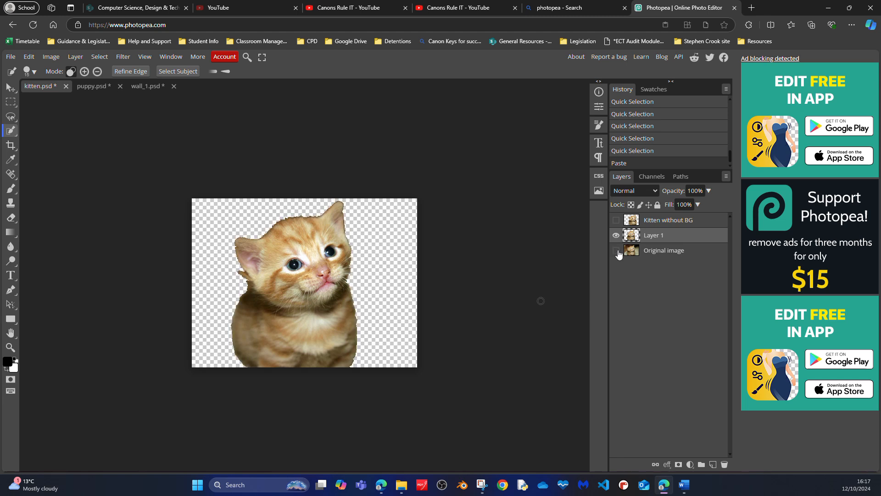
pyautogui.click(616, 250)
pyautogui.hotkey('ctrl', 'z')
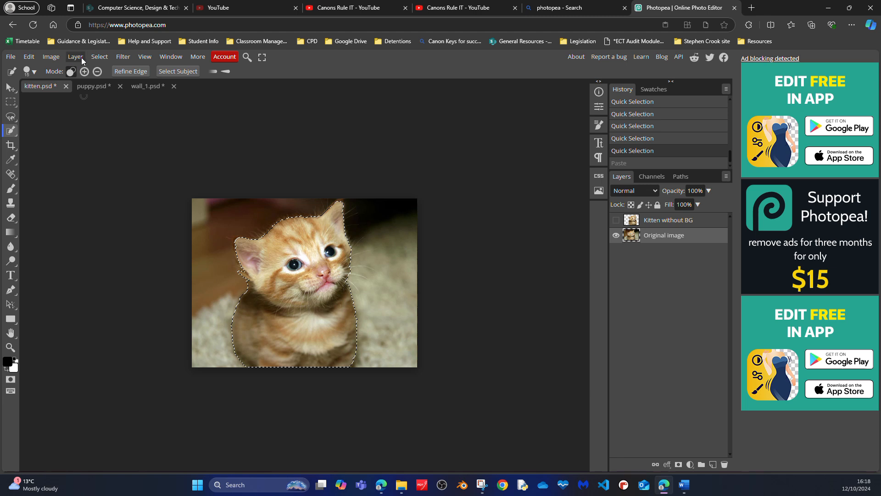
# Step: Invert the kitten selection, try clearing the background from the Original image layer, and undo the clearing
pyautogui.click(102, 57)
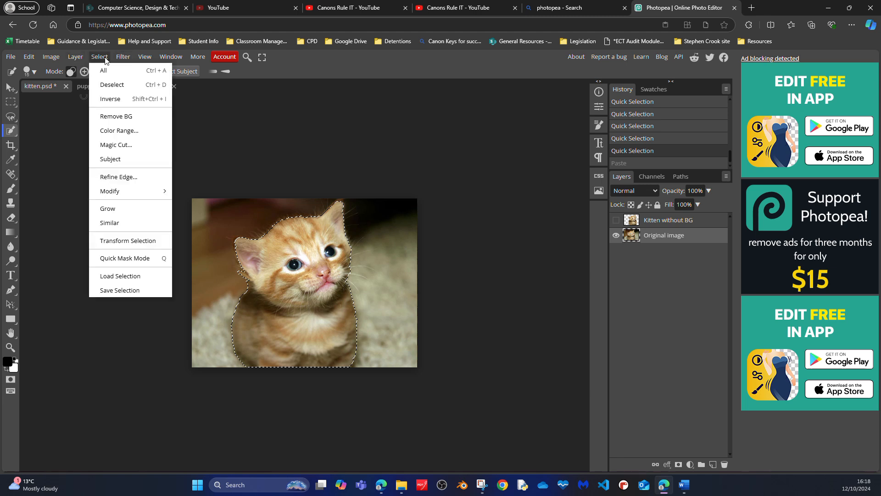
pyautogui.click(111, 99)
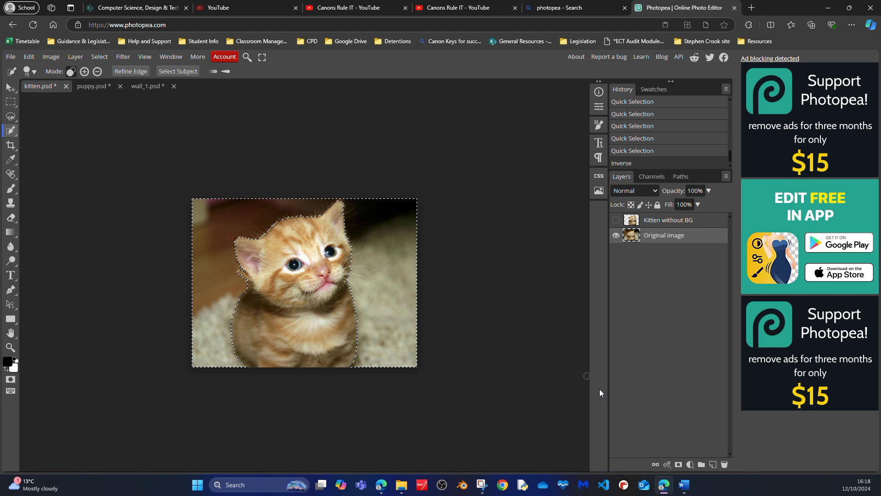
pyautogui.press('Delete')
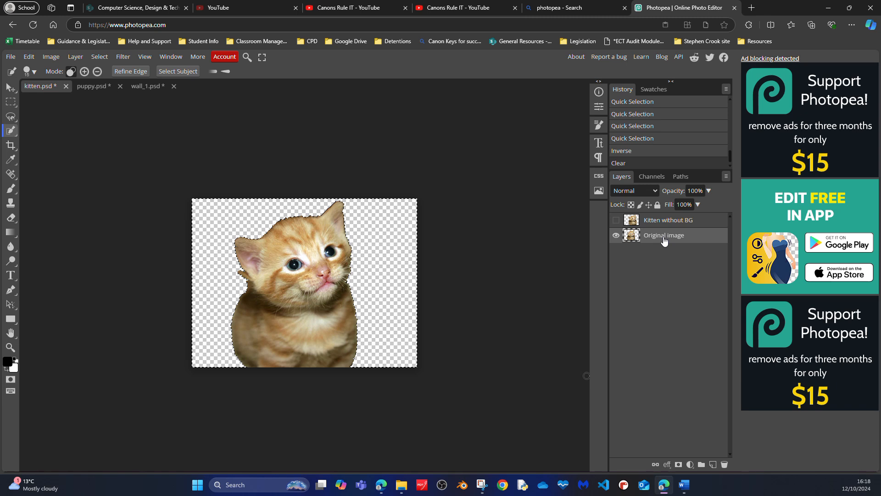
pyautogui.hotkey('ctrl', 'z')
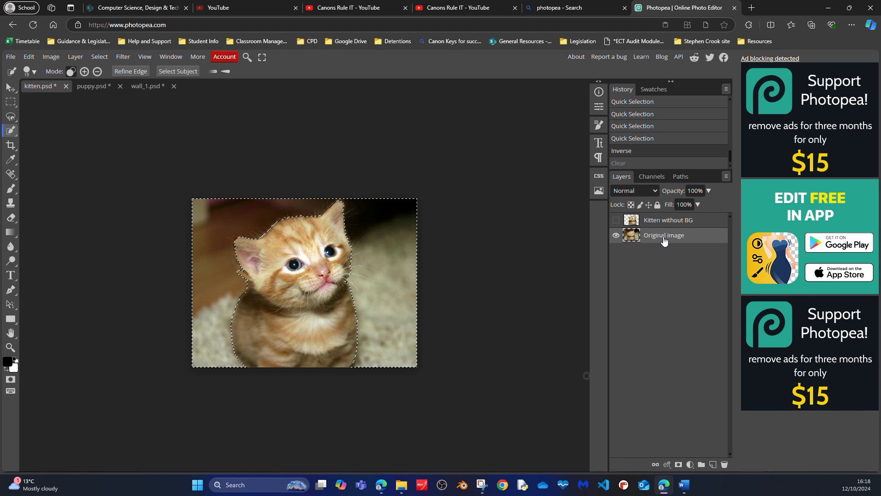
# Step: Duplicate the Original image layer, hide the original, and clear the selected background from the copy
pyautogui.rightClick(663, 238)
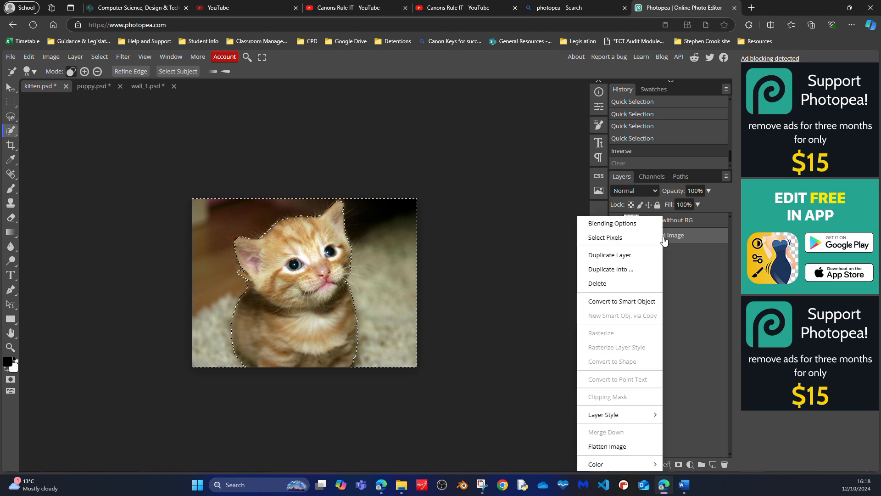
pyautogui.click(623, 256)
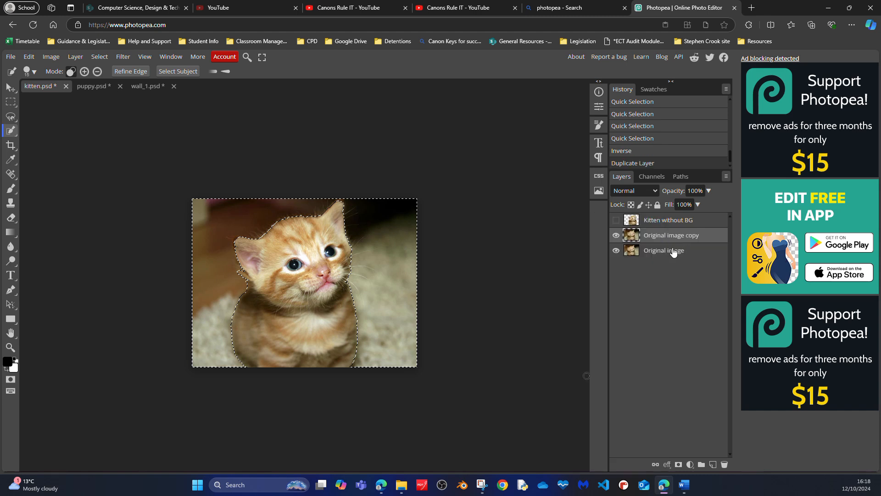
pyautogui.click(616, 251)
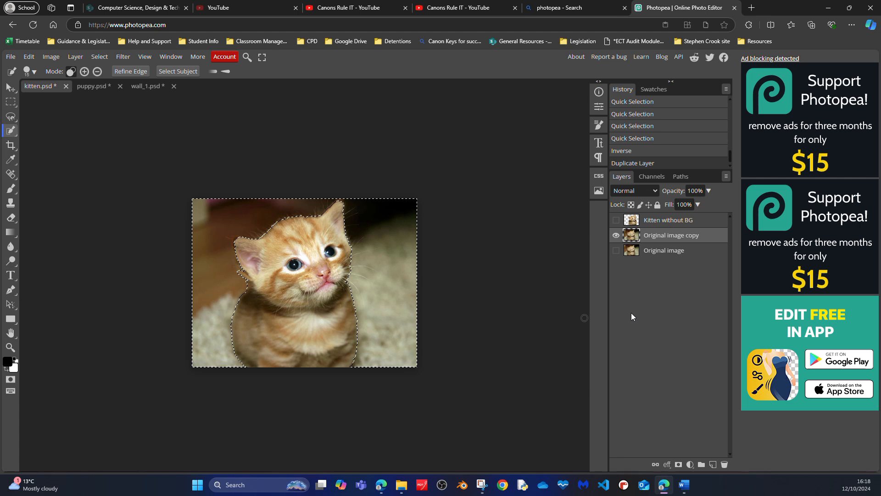
pyautogui.press('Delete')
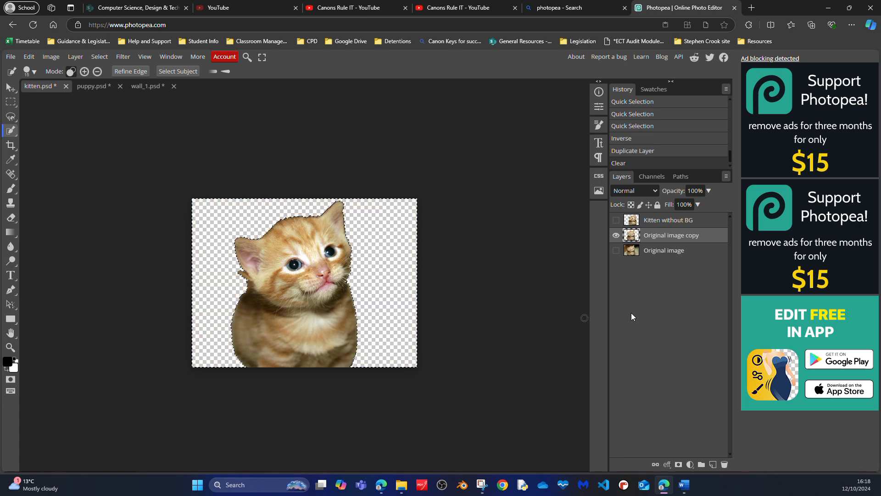
pyautogui.click(616, 250)
pyautogui.click(616, 250)
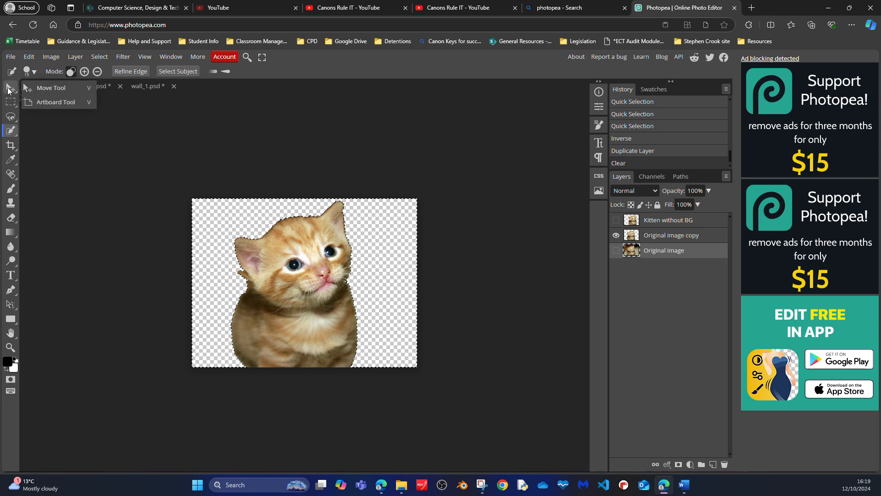
# Step: Deselect the cleared area and move the cut-out kitten slightly to the right with the Move tool
pyautogui.click(8, 90)
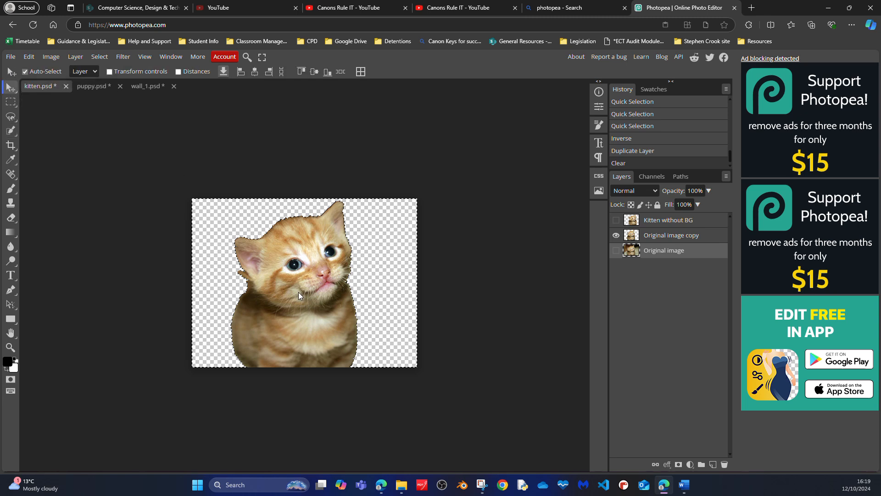
pyautogui.moveTo(299, 292)
pyautogui.mouseDown()
pyautogui.moveTo(307, 288)
pyautogui.moveTo(296, 294)
pyautogui.mouseUp()
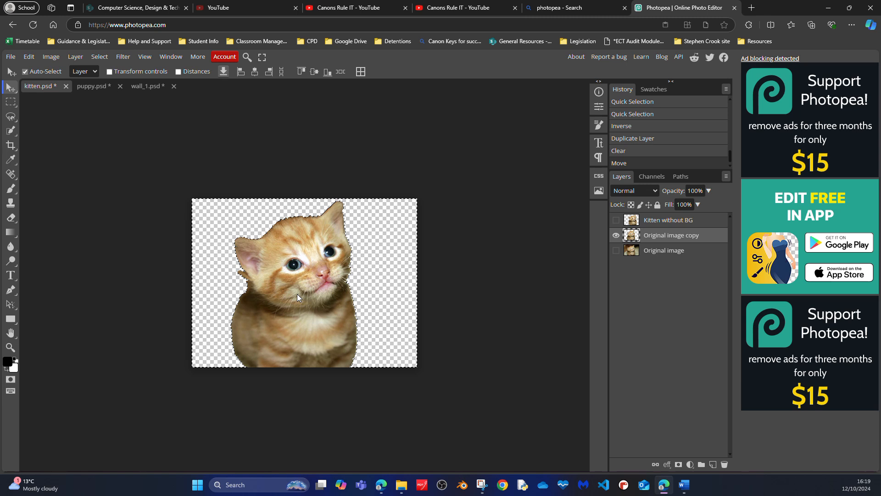
pyautogui.hotkey('ctrl', 'd')
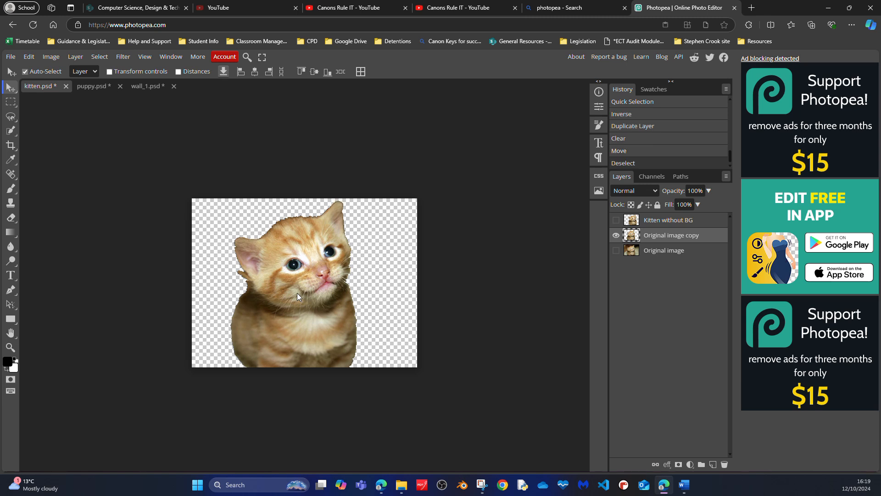
pyautogui.moveTo(296, 293); pyautogui.dragTo(311, 292)
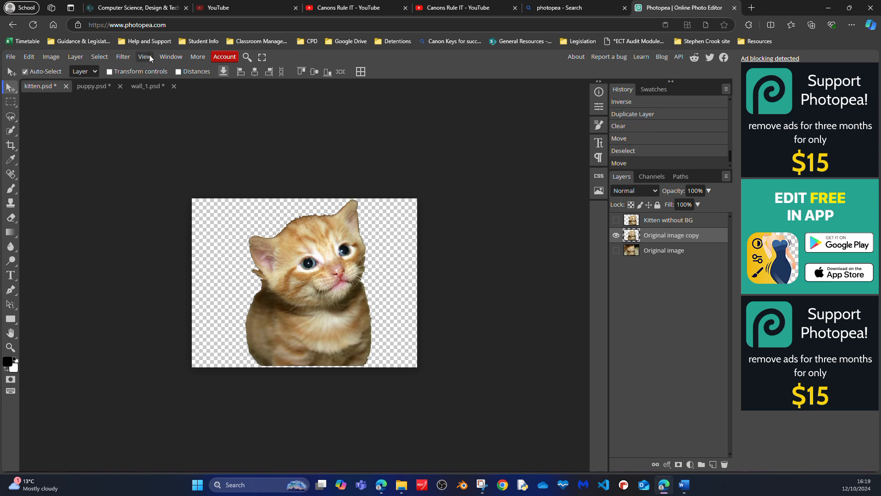
# Step: Transfer the cut-out kitten layer into the wall_1.psd document, placing it over the puppy
pyautogui.click(98, 57)
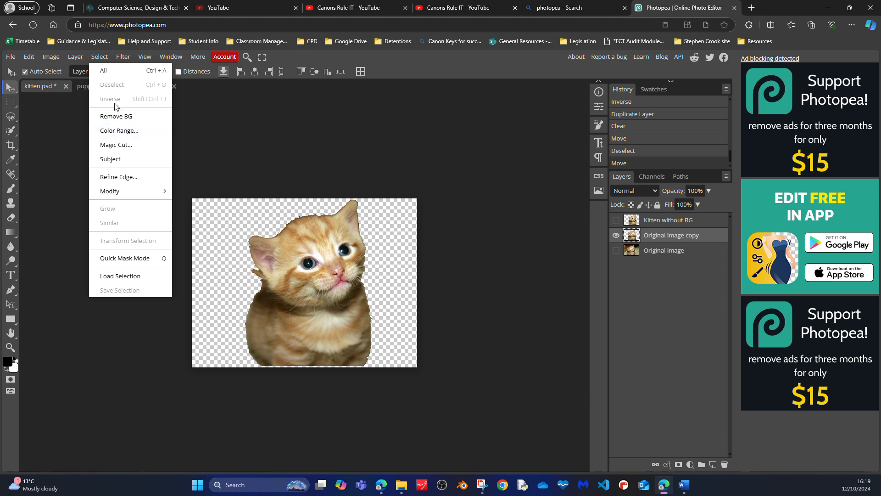
pyautogui.click(324, 285)
pyautogui.moveTo(324, 285); pyautogui.dragTo(133, 66)
pyautogui.scroll(-2, 319, 322)
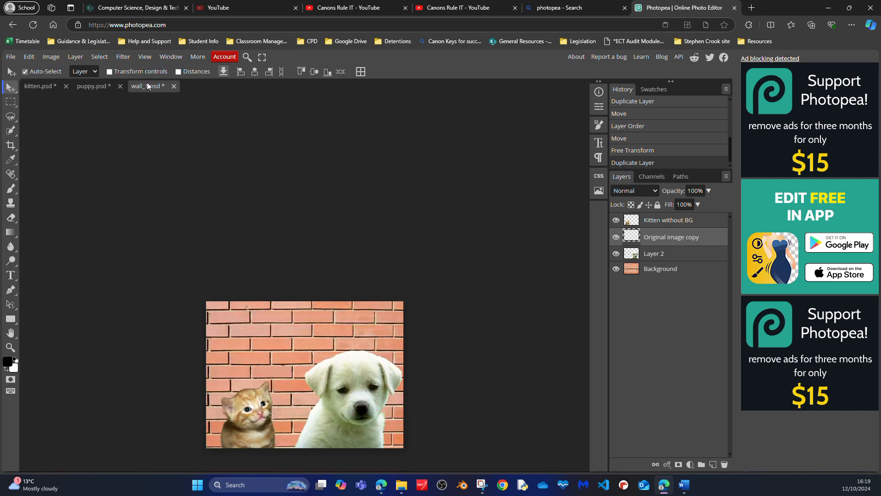
pyautogui.moveTo(148, 86); pyautogui.dragTo(329, 327)
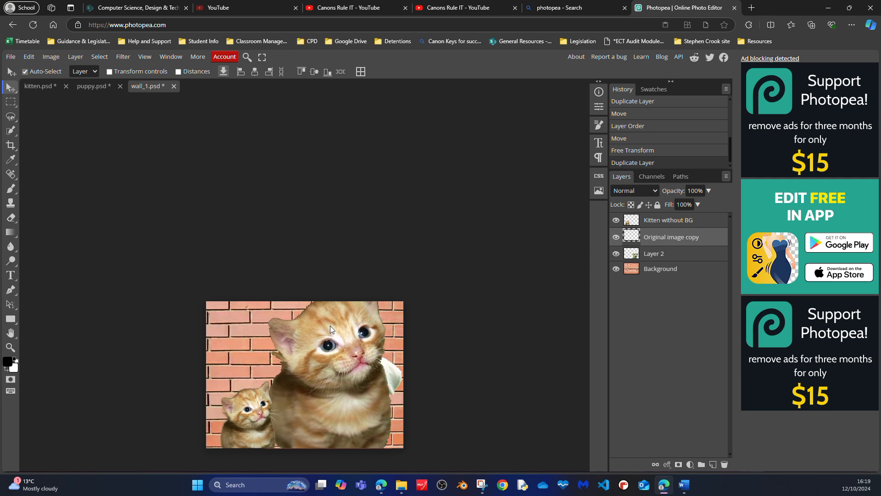
pyautogui.moveTo(330, 326); pyautogui.dragTo(330, 326)
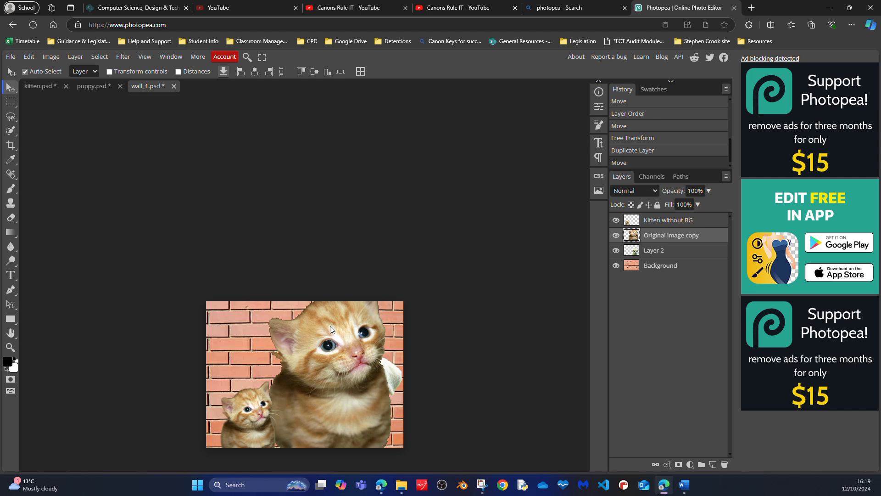
pyautogui.click(35, 54)
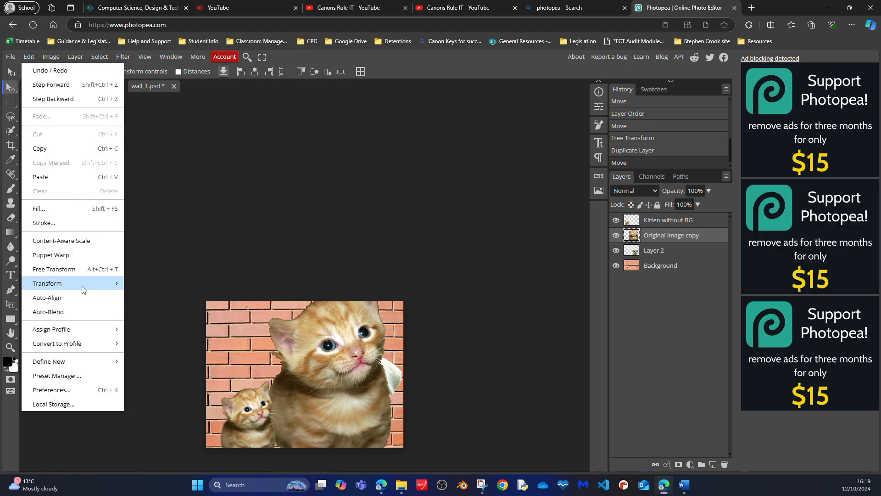
pyautogui.moveTo(101, 284)
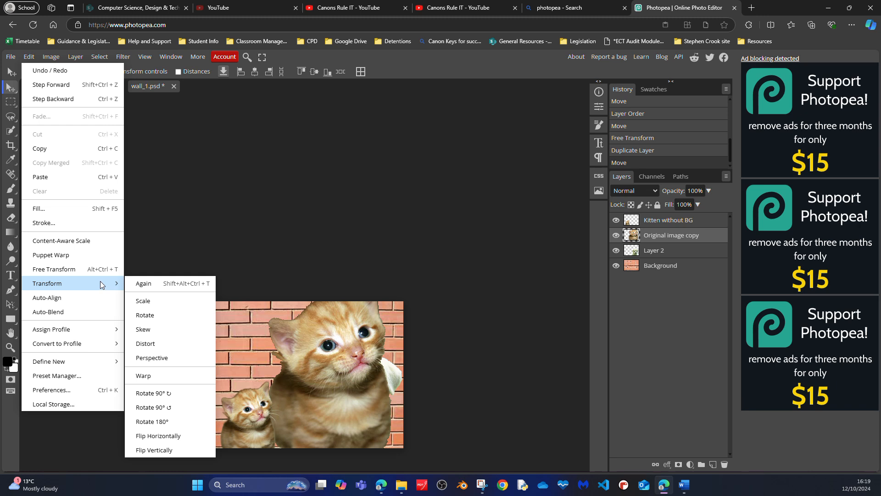
pyautogui.click(194, 128)
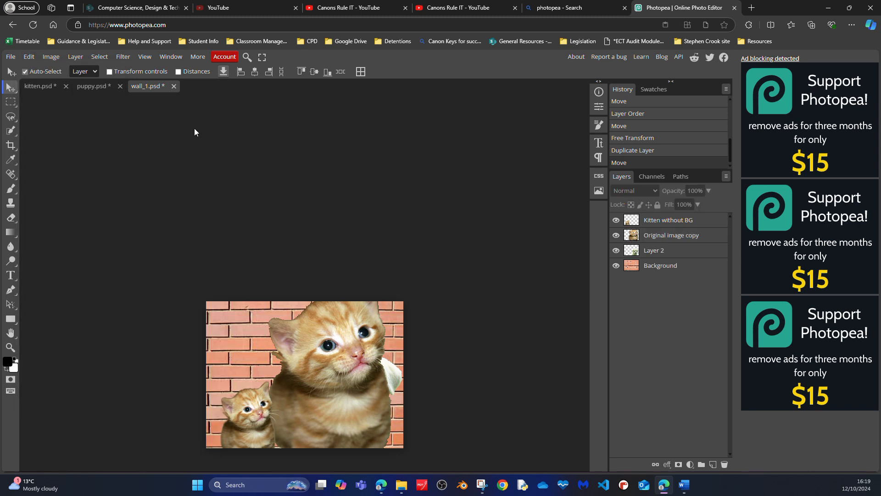
pyautogui.click(29, 56)
pyautogui.moveTo(72, 282)
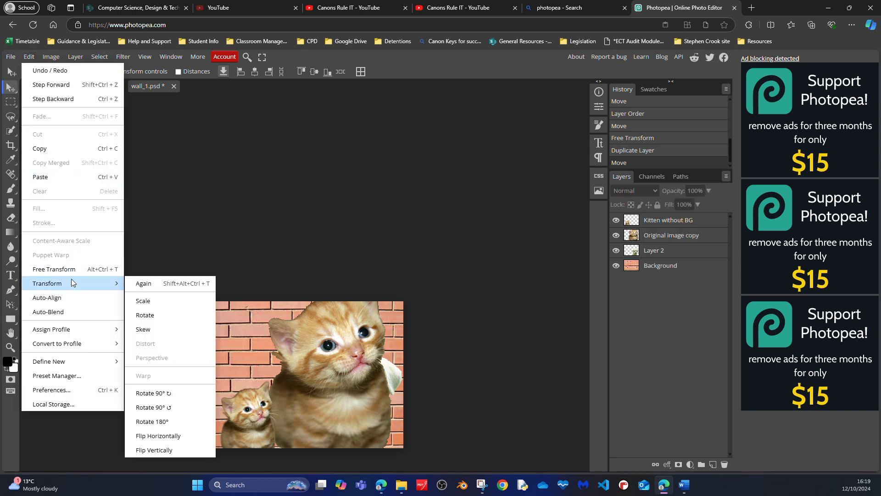
pyautogui.click(158, 300)
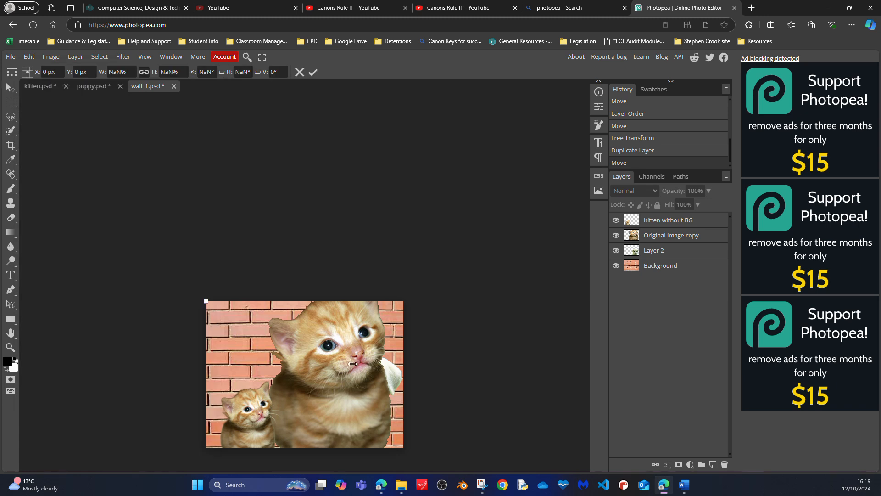
# Step: Scale the Original image copy layer to about 44%, keeping the kitten on the wall picture's bottom edge
pyautogui.click(671, 236)
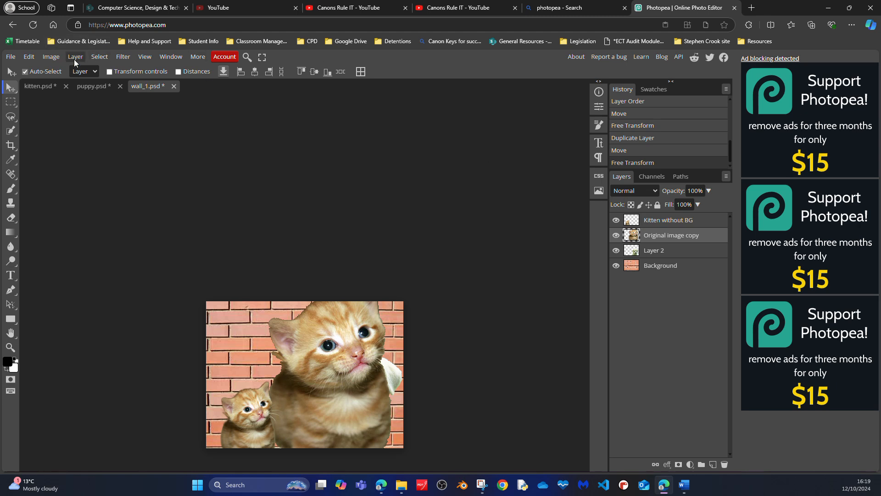
pyautogui.click(29, 57)
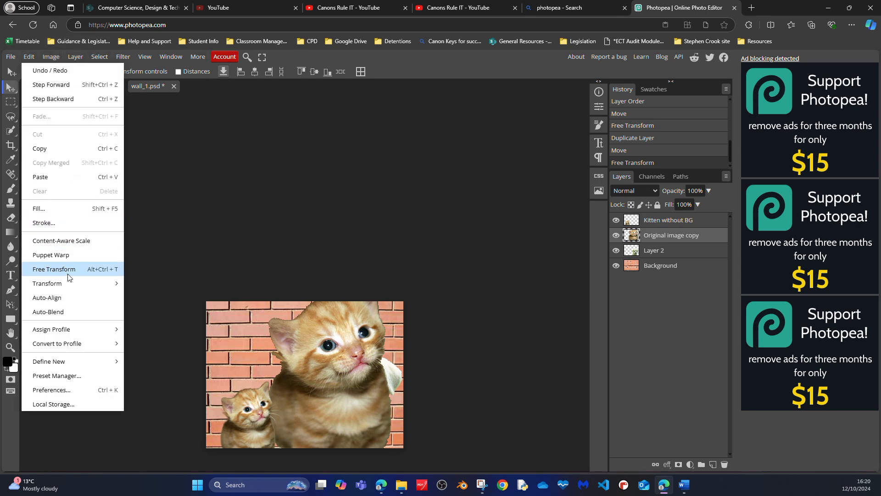
pyautogui.moveTo(68, 283)
pyautogui.click(143, 302)
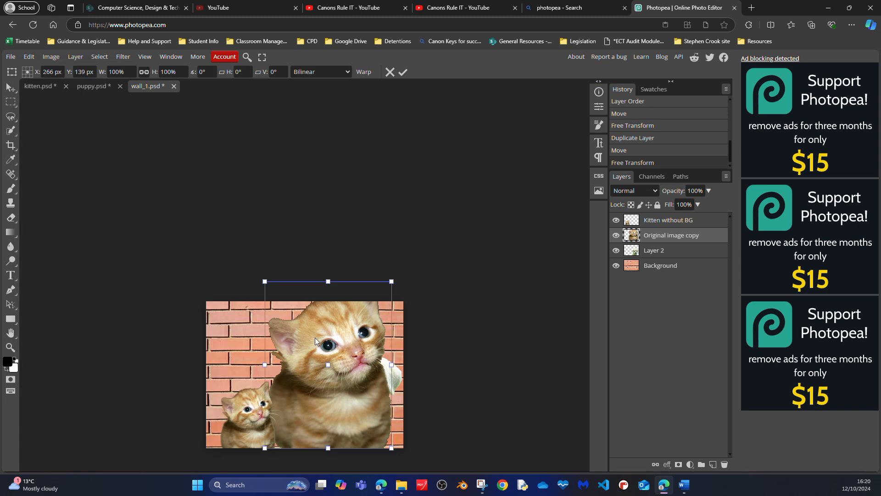
pyautogui.moveTo(326, 276); pyautogui.dragTo(321, 376)
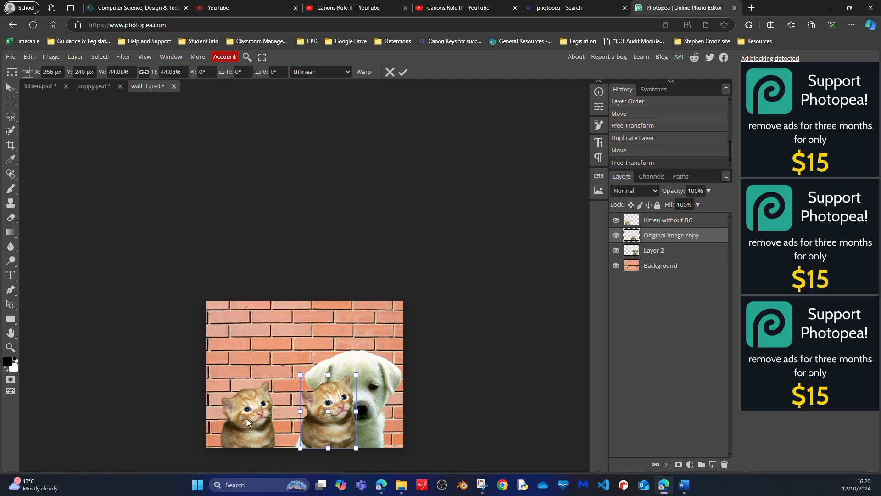
# Step: Flip the new kitten horizontally and move it into the lower-right corner of the wall picture
pyautogui.click(30, 58)
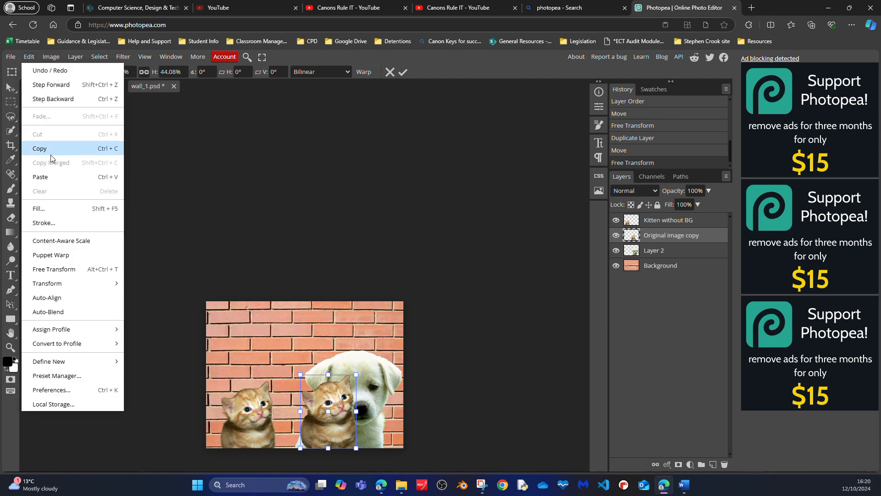
pyautogui.moveTo(80, 286)
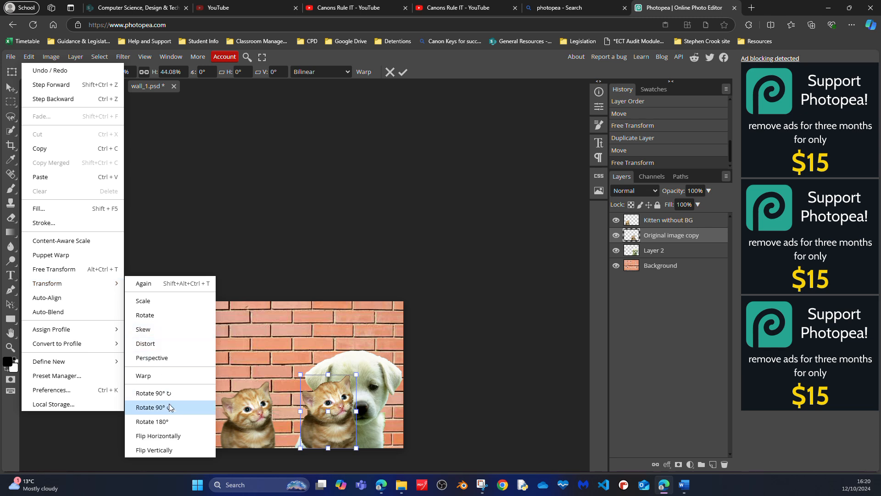
pyautogui.click(172, 436)
pyautogui.moveTo(338, 419); pyautogui.dragTo(372, 419)
pyautogui.press('Right')
pyautogui.press('Right')
pyautogui.press('Right')
pyautogui.press('Right')
pyautogui.press('Right')
pyautogui.press('Right')
pyautogui.press('Right')
pyautogui.press('Right')
pyautogui.press('Right')
pyautogui.press('Right')
pyautogui.press('Right')
pyautogui.press('Right')
pyautogui.press('Right')
pyautogui.press('Right')
pyautogui.press('Right')
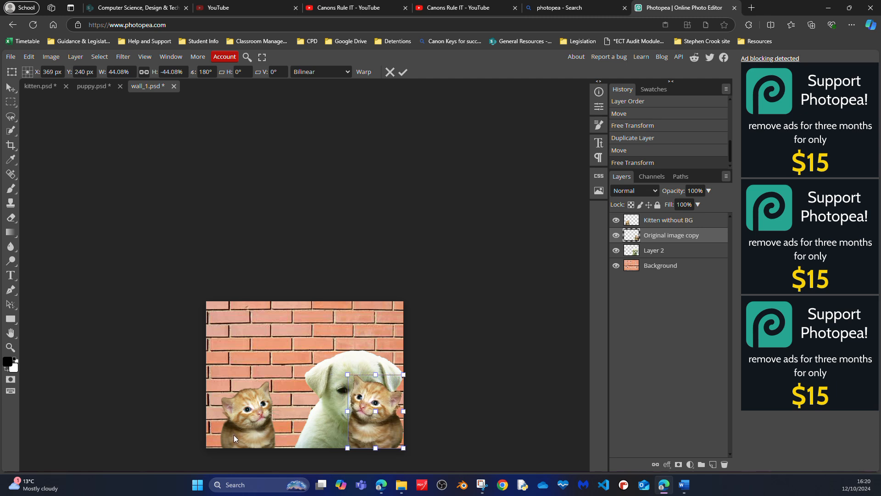
# Step: Shift the Kitten without BG layer to the picture's left edge and place the puppy between the two kittens
pyautogui.click(669, 220)
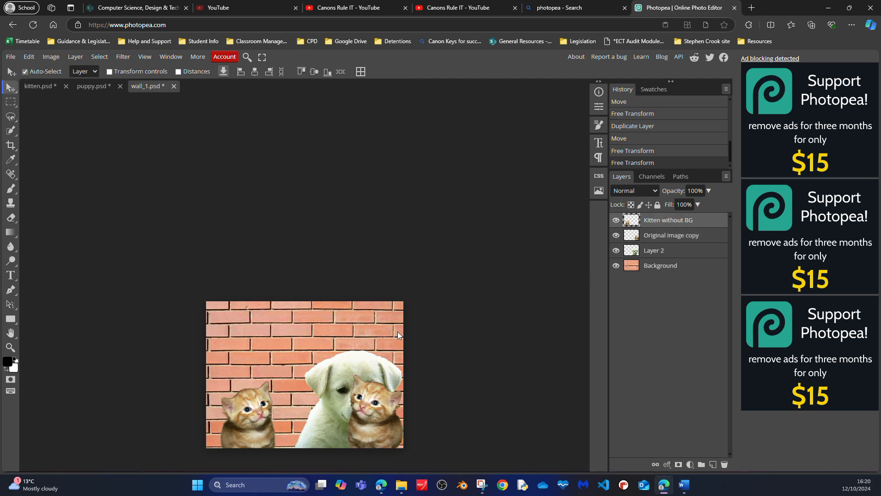
pyautogui.moveTo(251, 418); pyautogui.dragTo(238, 414)
pyautogui.moveTo(330, 377); pyautogui.dragTo(293, 380)
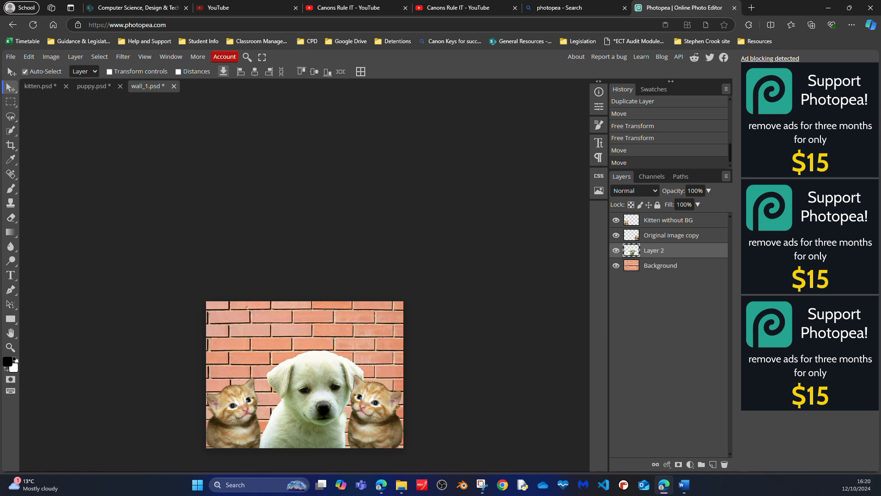
# Step: Enlarge the puppy on Layer 2 to about 137% and reposition it between the kittens
pyautogui.click(29, 57)
pyautogui.moveTo(79, 282)
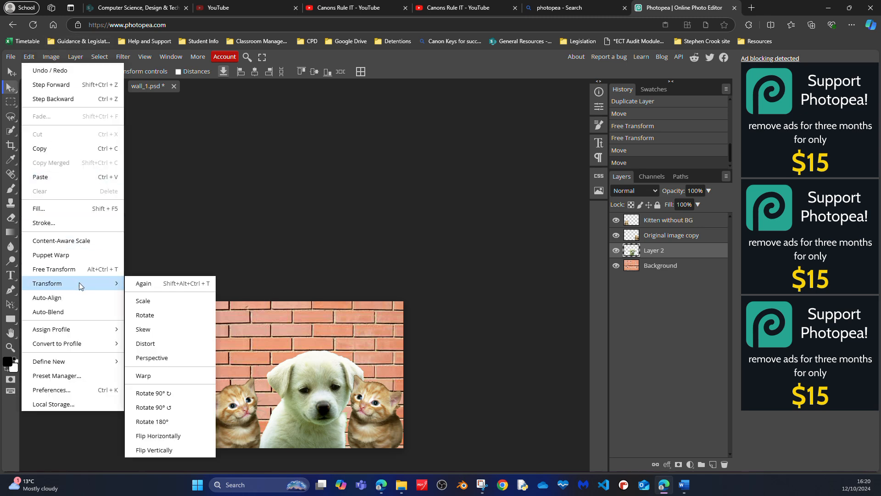
pyautogui.click(142, 300)
pyautogui.moveTo(259, 351); pyautogui.dragTo(206, 324)
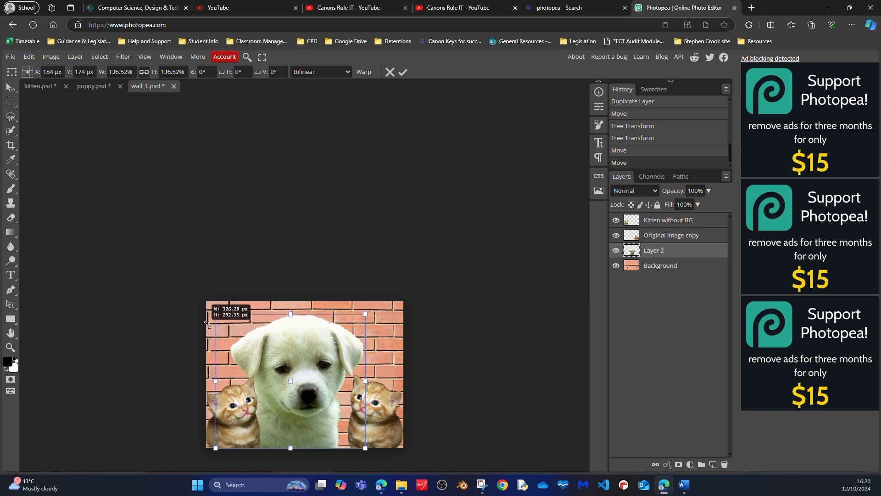
pyautogui.moveTo(316, 374); pyautogui.dragTo(326, 373)
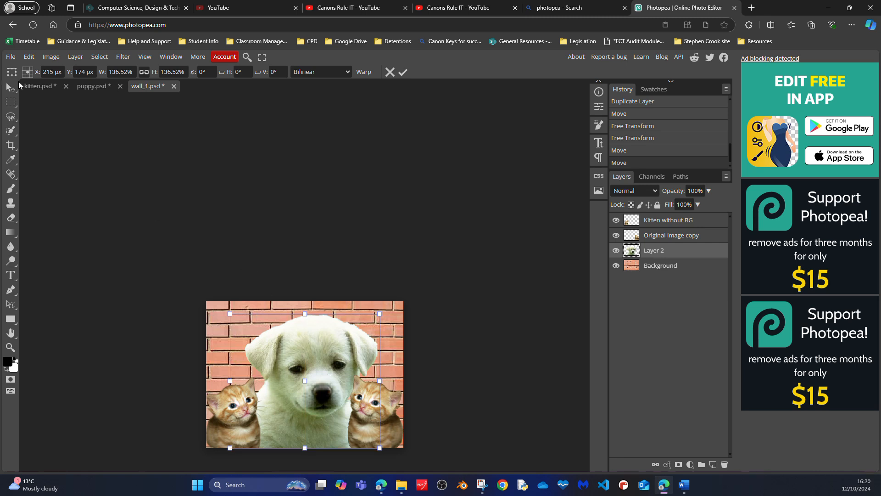
pyautogui.click(14, 87)
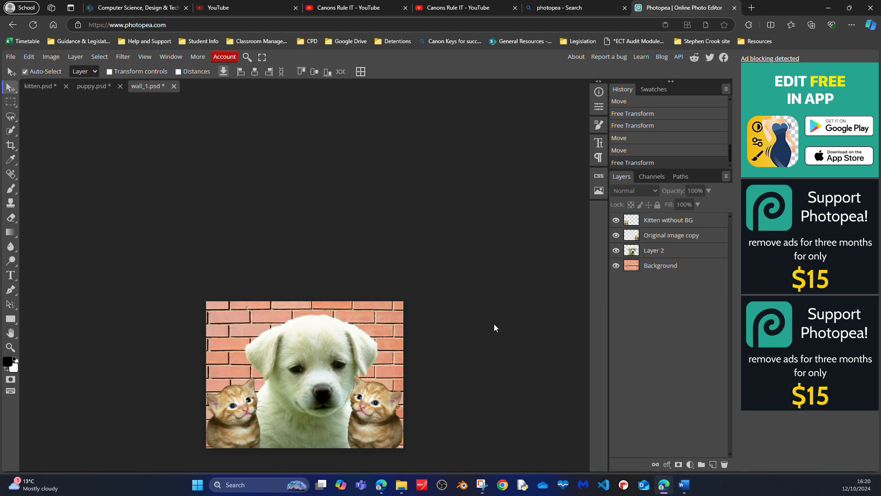
# Step: Nudge the puppy and the kitten on its right slightly to the left
pyautogui.moveTo(352, 352); pyautogui.dragTo(342, 350)
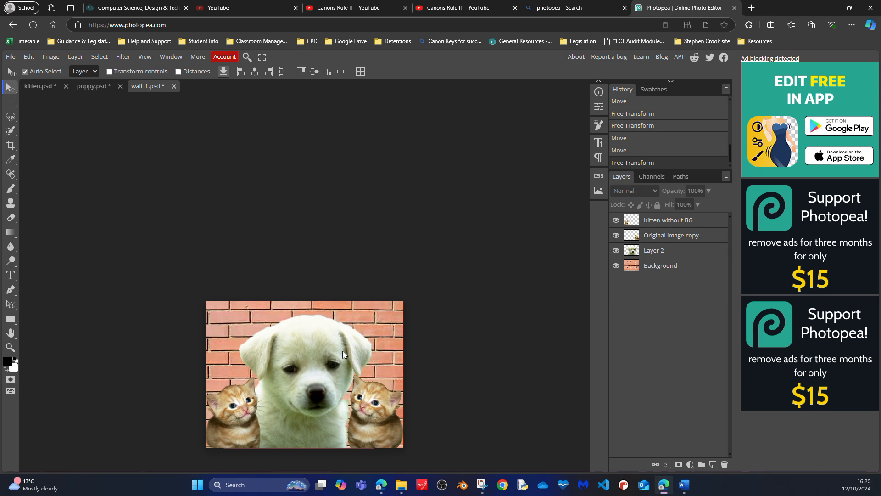
pyautogui.moveTo(385, 396); pyautogui.dragTo(378, 398)
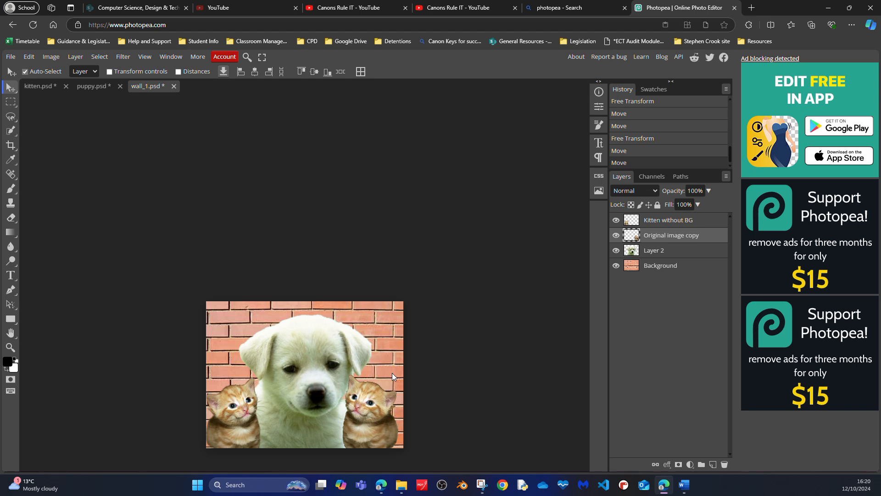
# Step: Review the variants grouped with the Quick Selection tool and the available selection commands
pyautogui.click(13, 131)
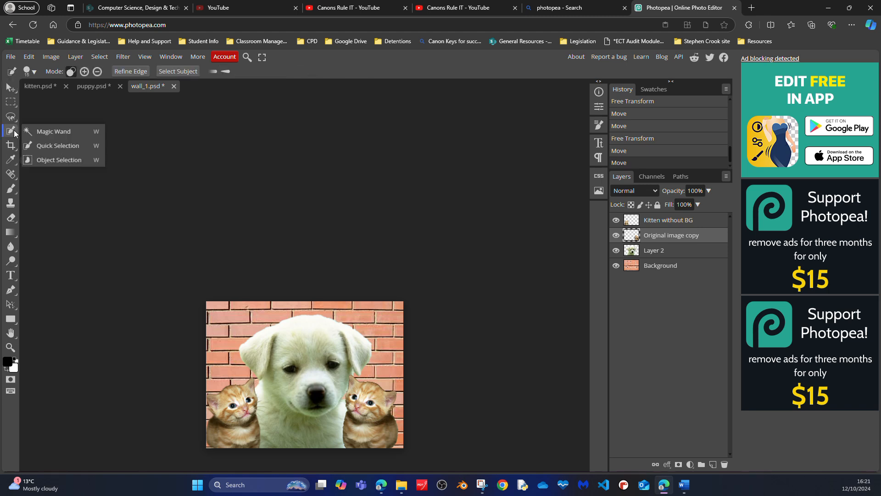
pyautogui.click(100, 57)
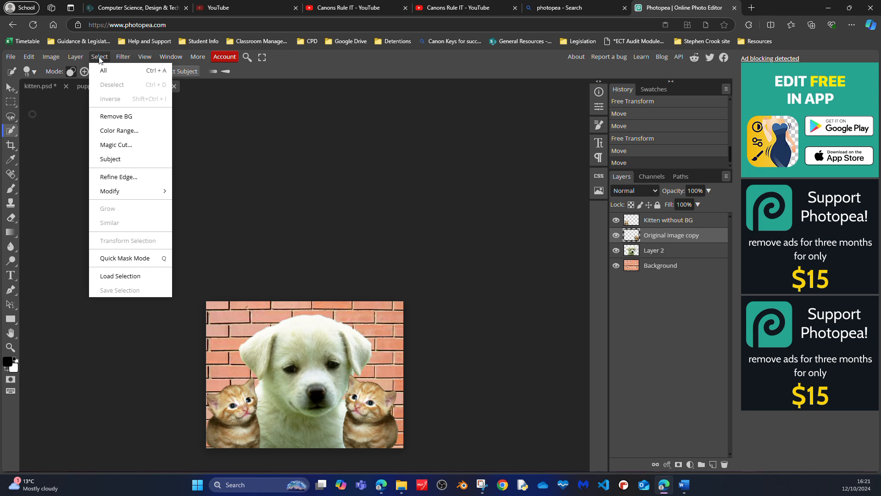
pyautogui.click(112, 159)
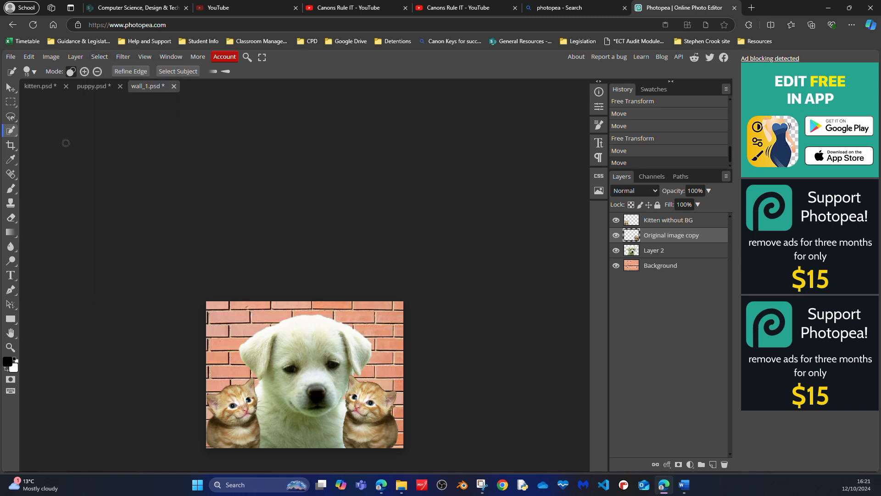
pyautogui.click(7, 133)
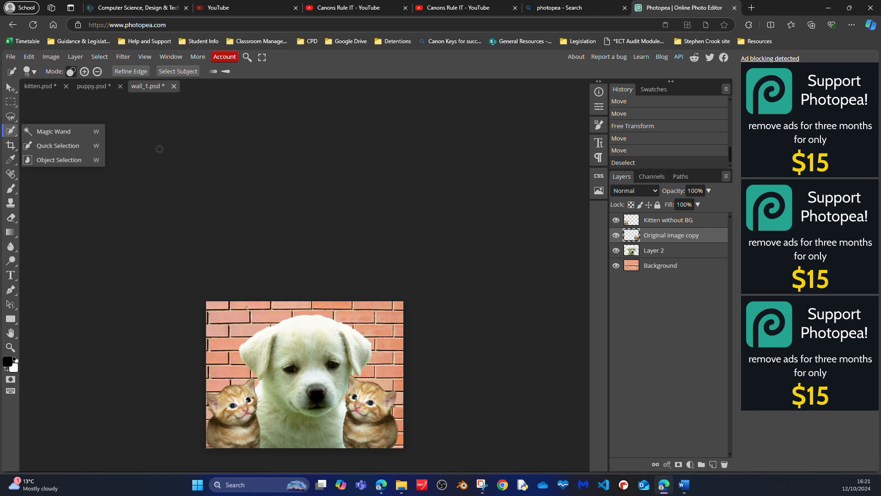
# Step: Start saving the composite as a PSD file with the name "dog on wall"
pyautogui.click(11, 57)
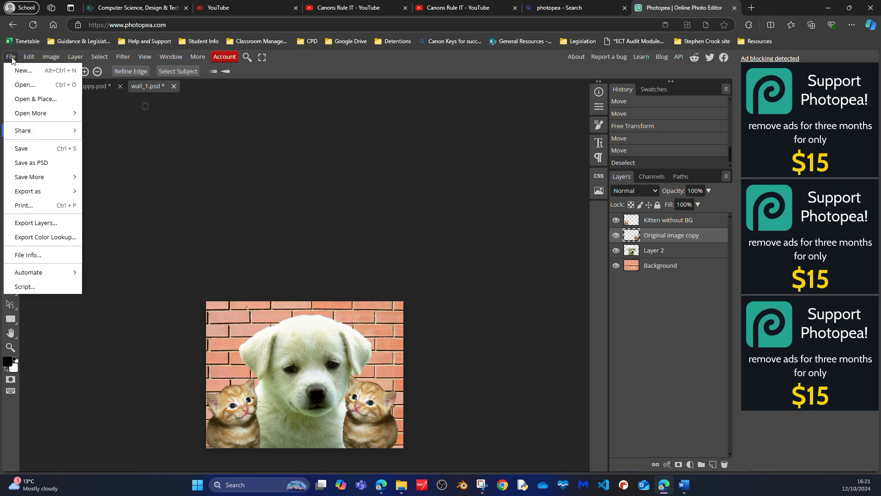
pyautogui.click(28, 163)
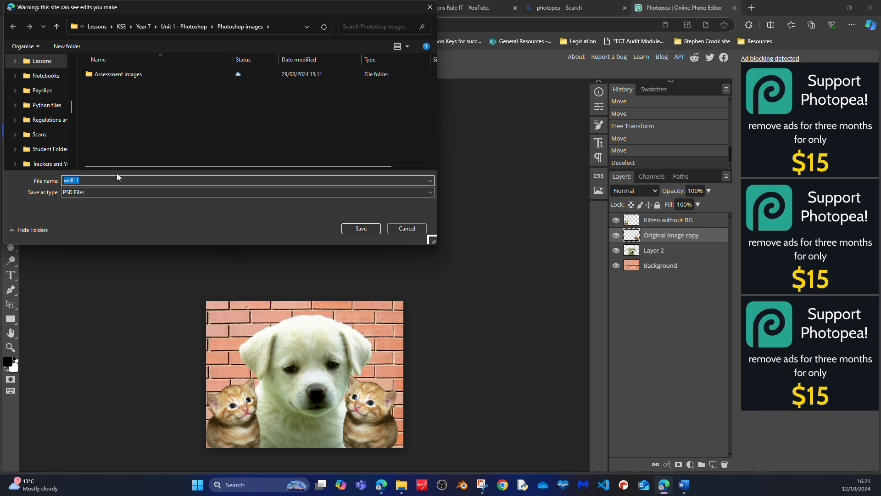
pyautogui.write('dog on wall')
# Step: Browse the OS (C:) drive for a place to store the PSD and cancel the save
pyautogui.scroll(-5, 34, 120)
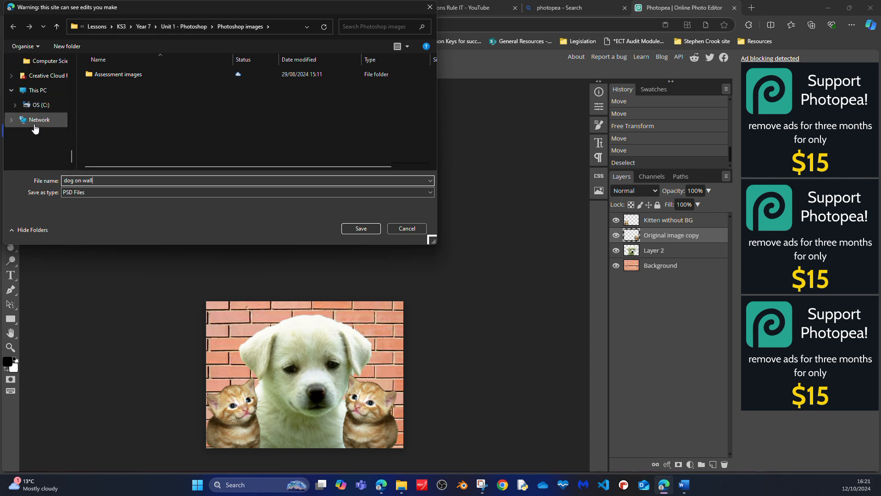
pyautogui.click(32, 90)
pyautogui.doubleClick(139, 76)
pyautogui.scroll(-2, 138, 98)
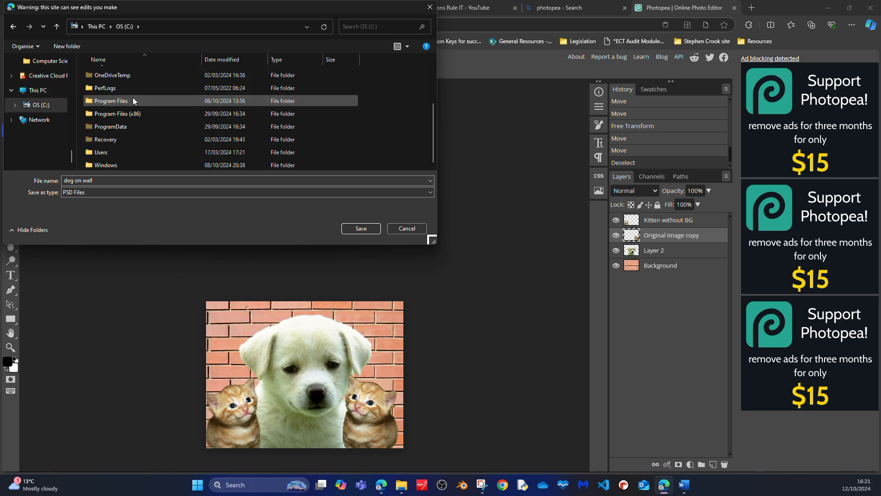
pyautogui.scroll(2, 133, 99)
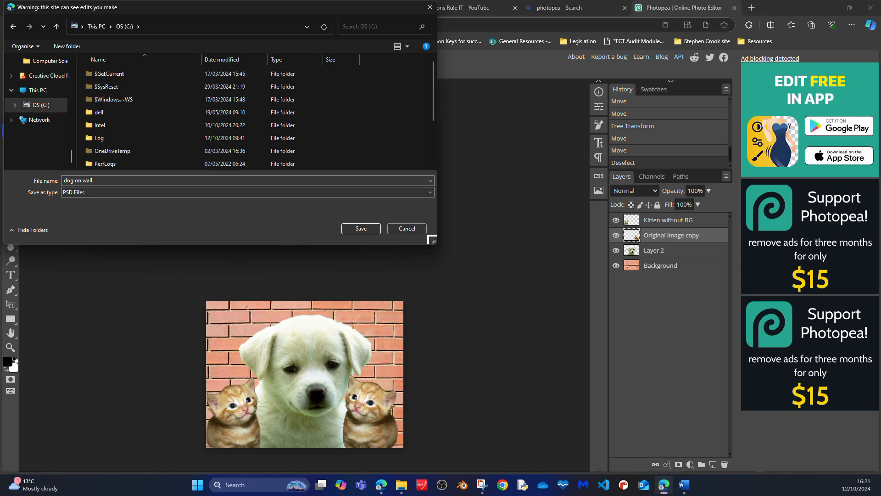
pyautogui.click(408, 228)
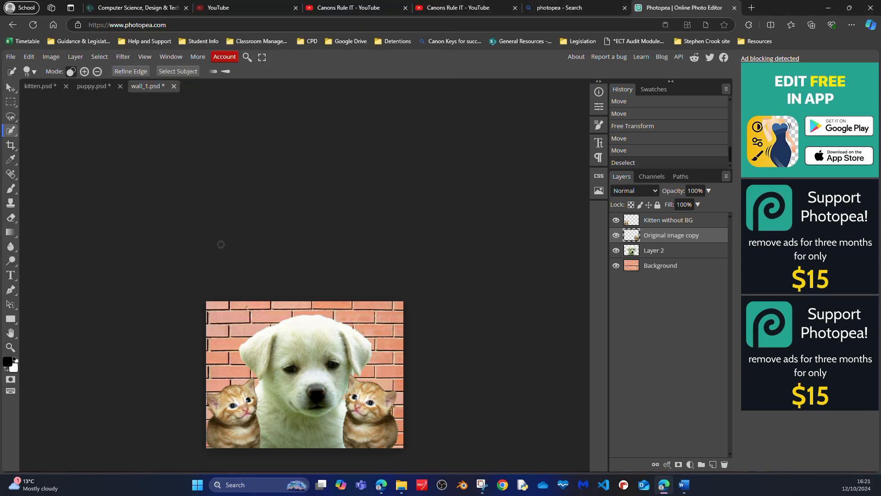